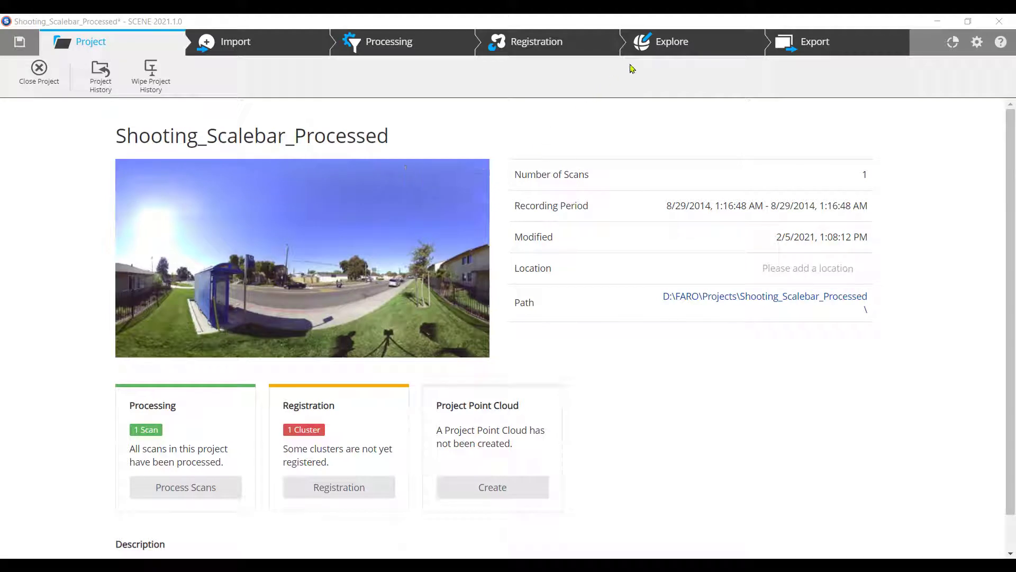
In Explore, open Shooting_scan_002 in Planar View as a flat panorama
left_click(666, 47)
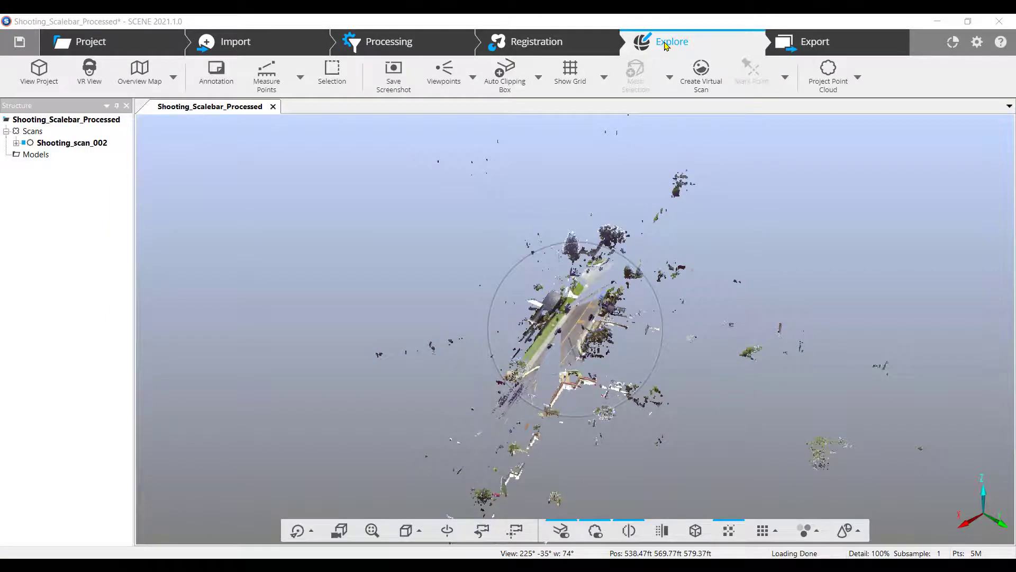
right_click(77, 144)
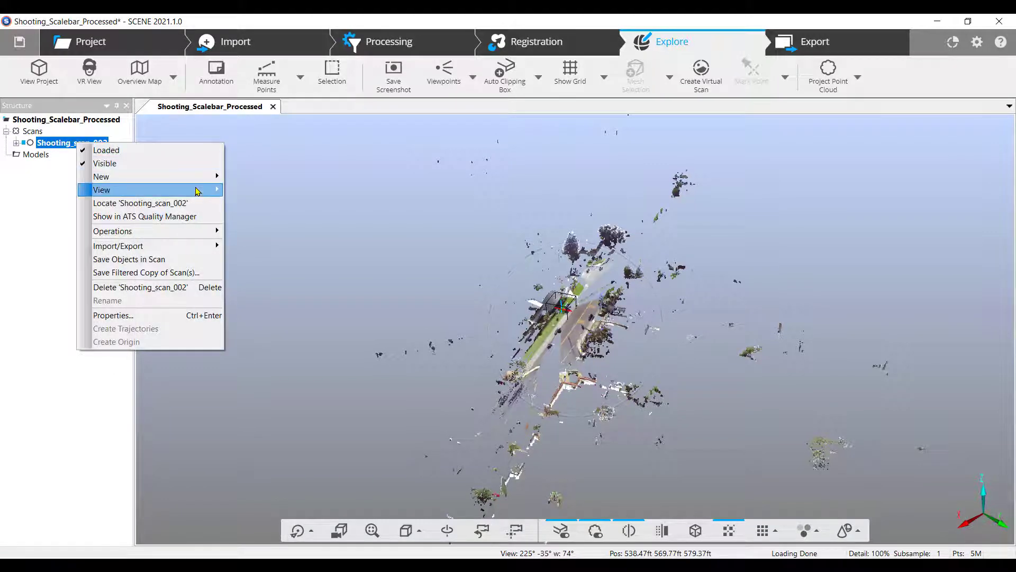
mouse_move(197, 191)
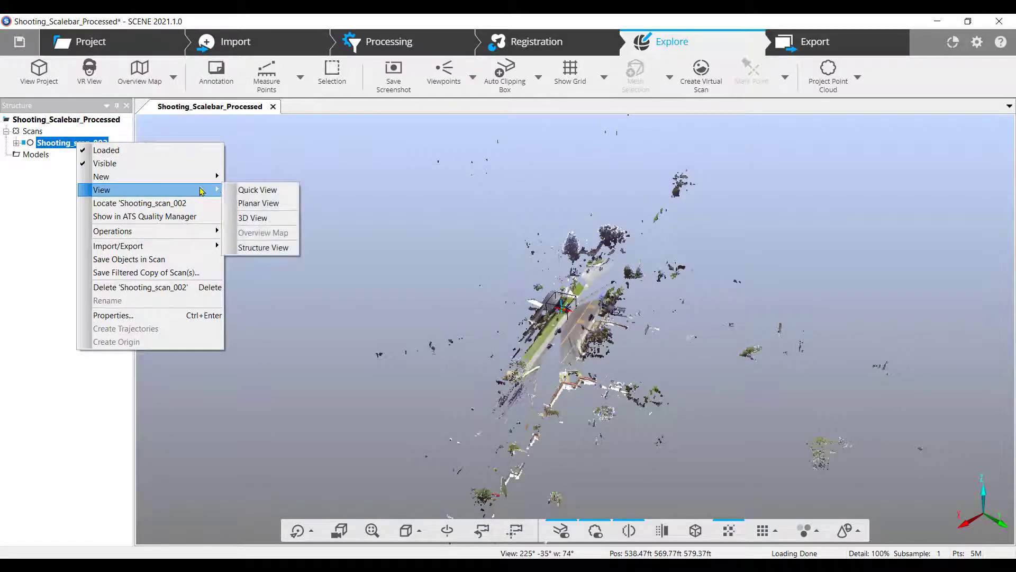
left_click(261, 204)
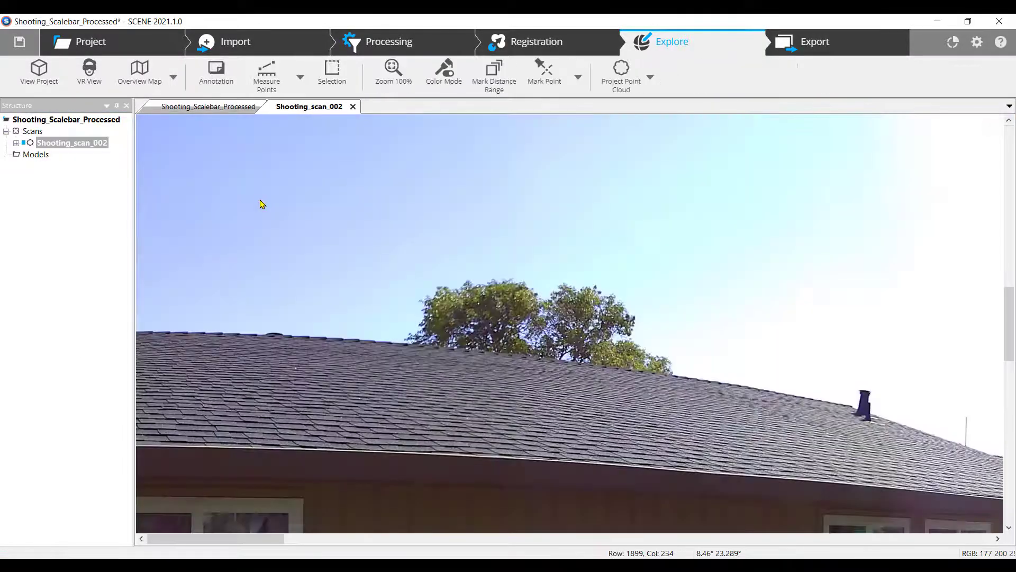
Pan to the scale bar by the blue shelter and switch the scan to grayscale
left_click_drag(757, 400, 334, 111)
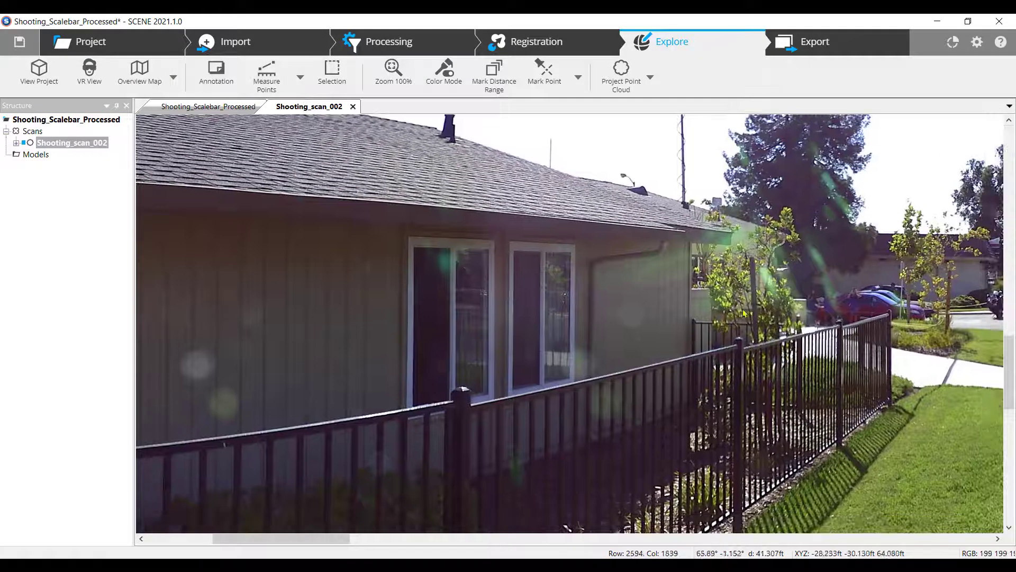
left_click_drag(826, 358, 411, 221)
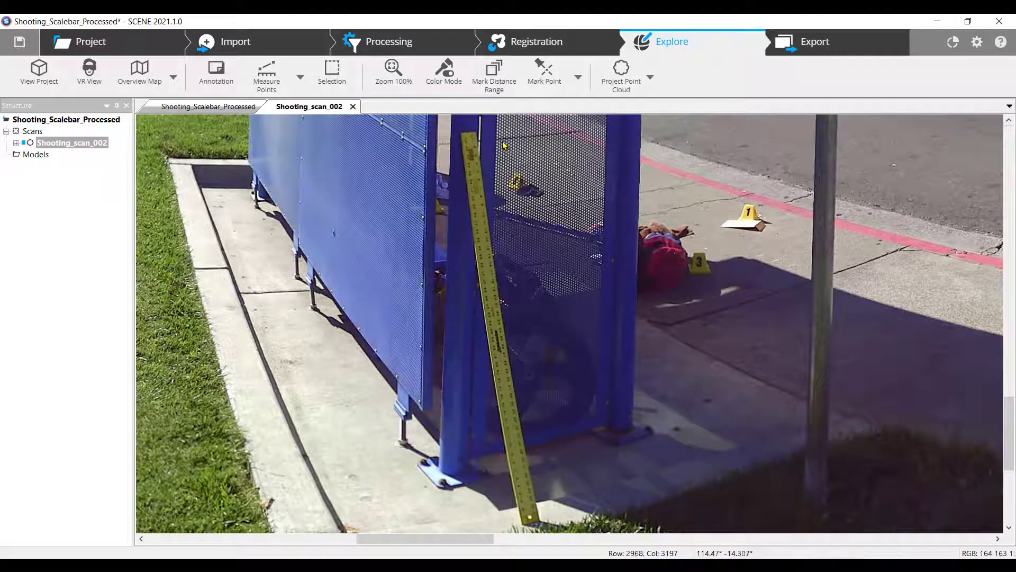
left_click(445, 87)
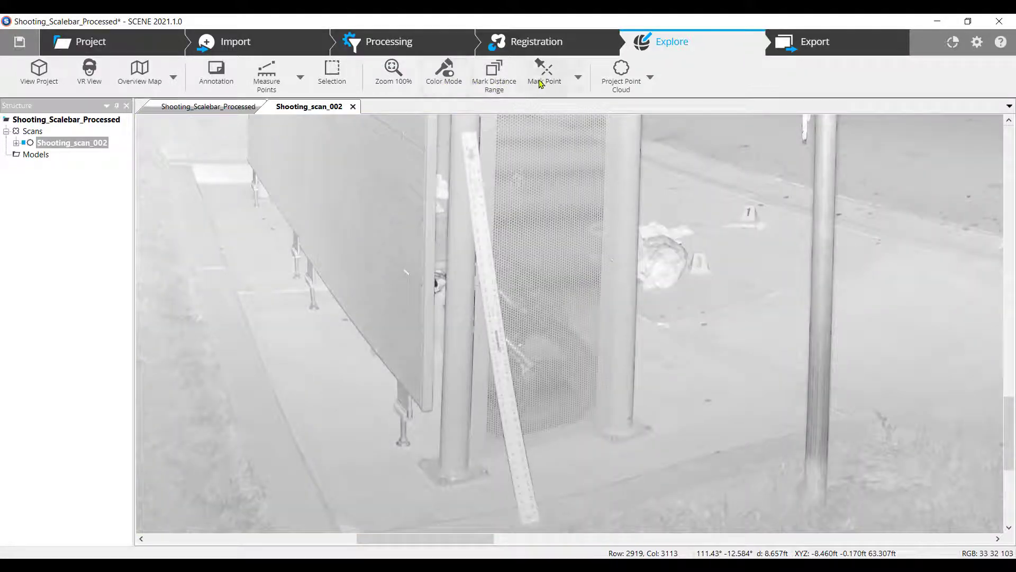
Using Mark Point, place AC1 at the scale bar's top and AC2 at its bottom end
left_click(577, 82)
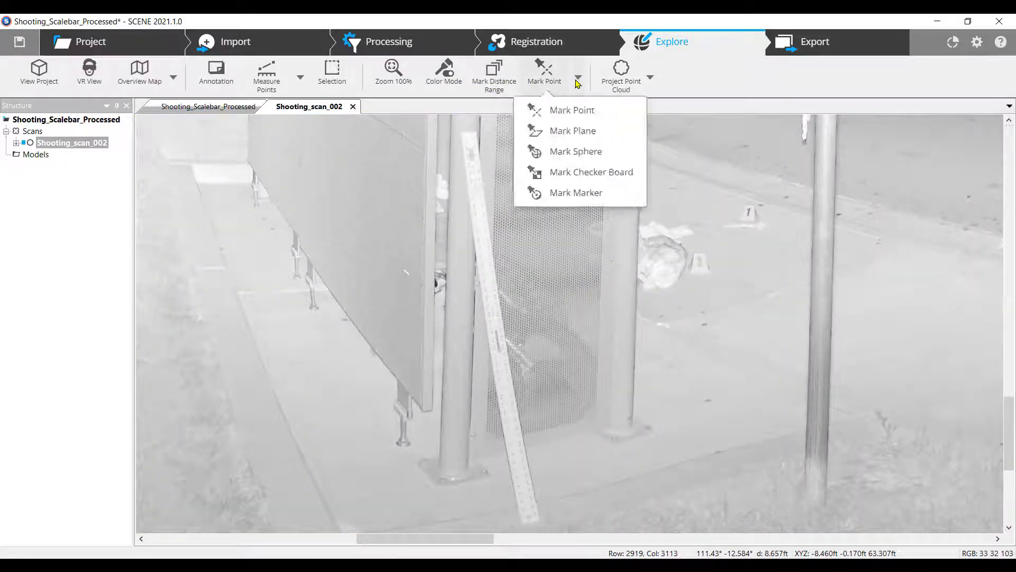
left_click(569, 110)
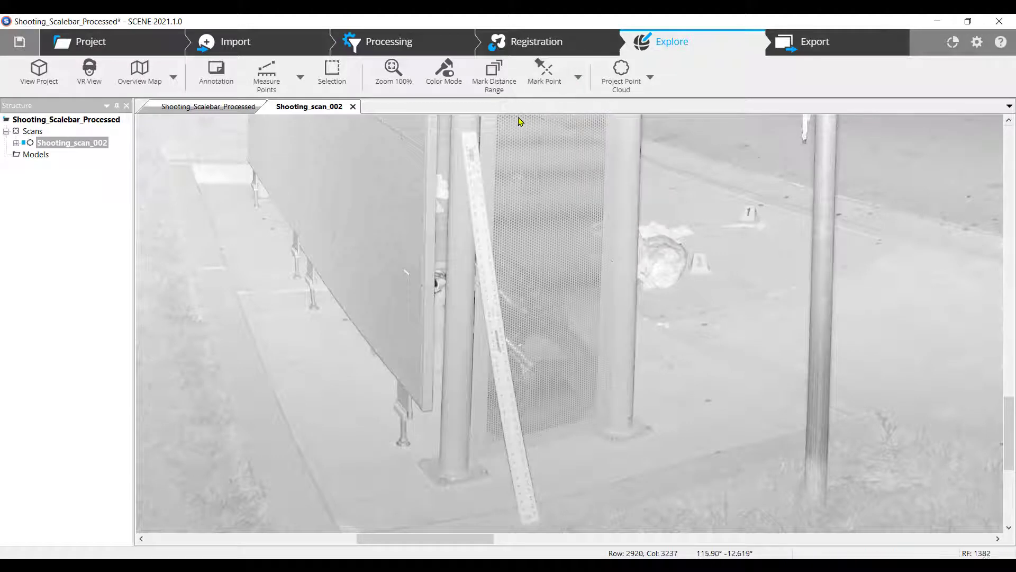
left_click(477, 133)
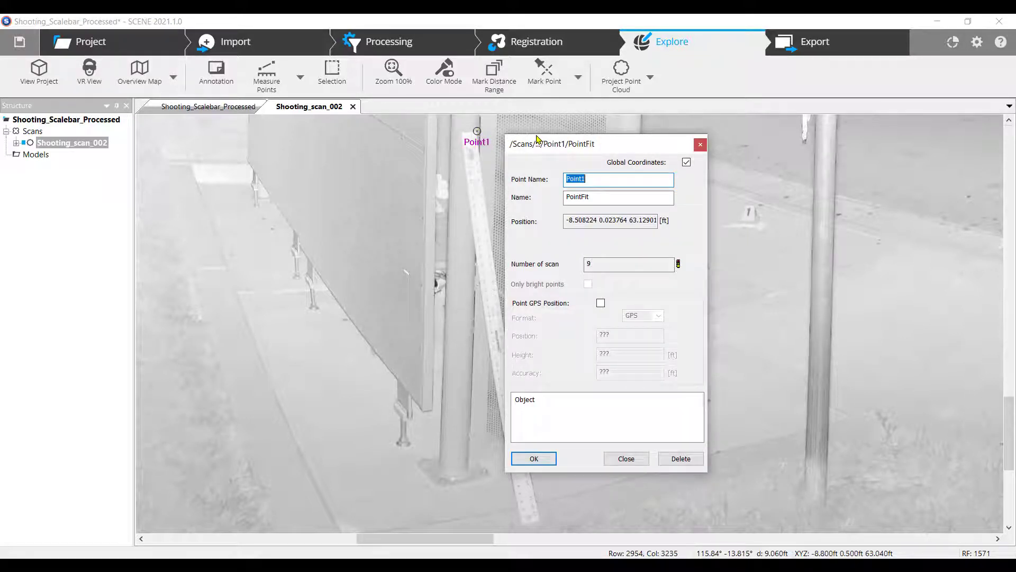
type("AC1")
left_click(542, 459)
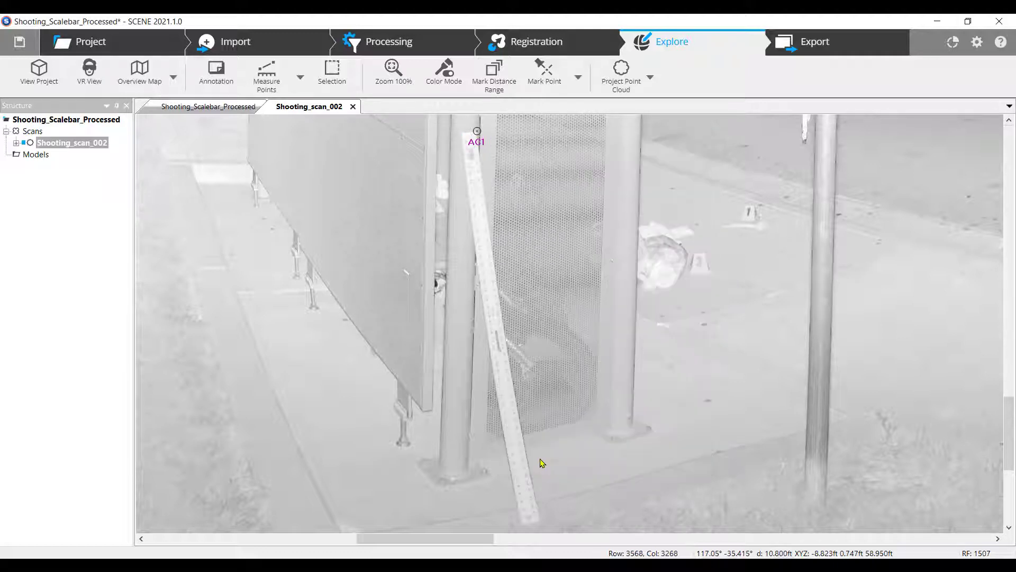
left_click(539, 519)
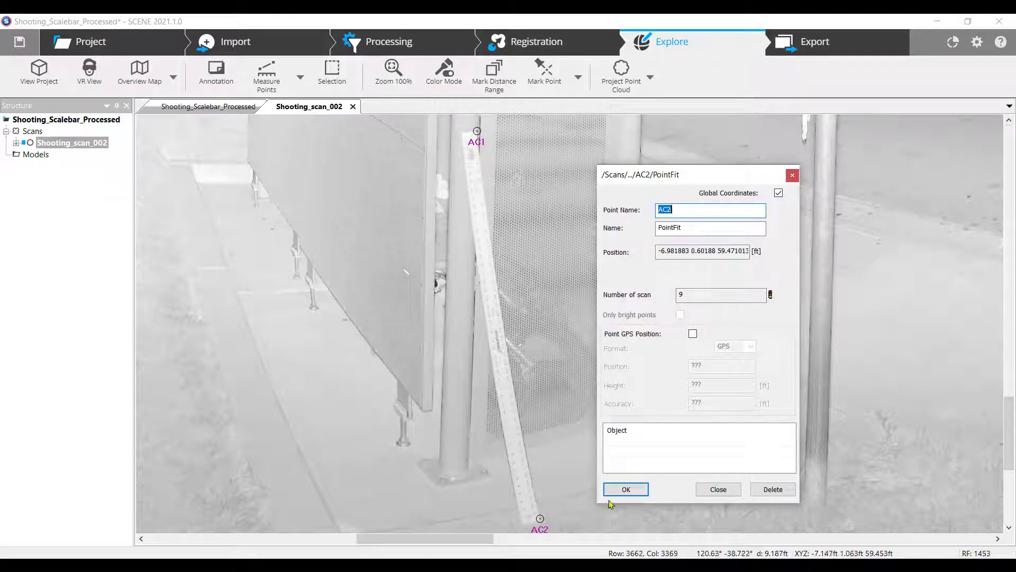
left_click(615, 488)
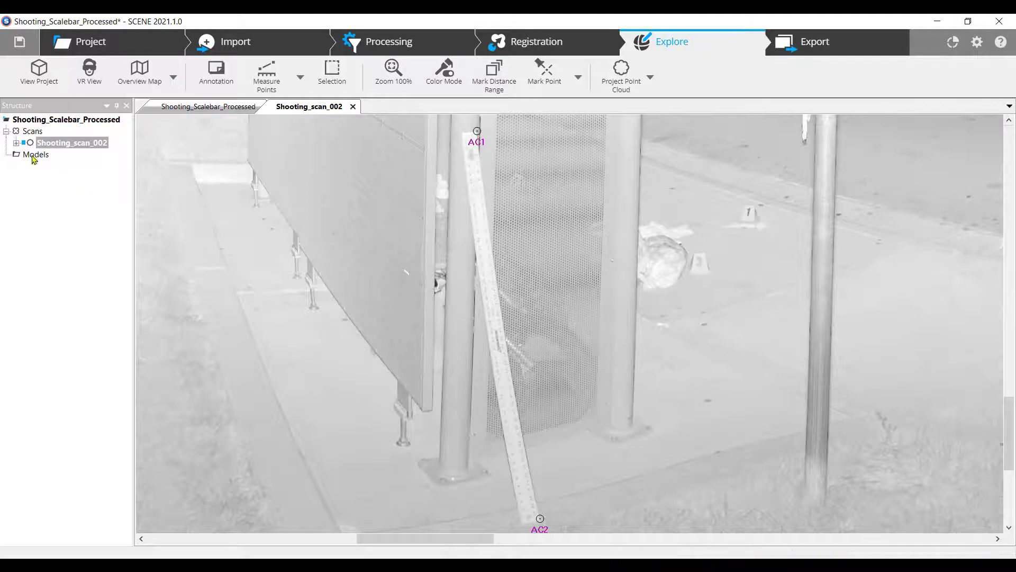
With Measure Objects, measure from AC1 to AC2 in the tree, giving 4.0057 ft
left_click(17, 143)
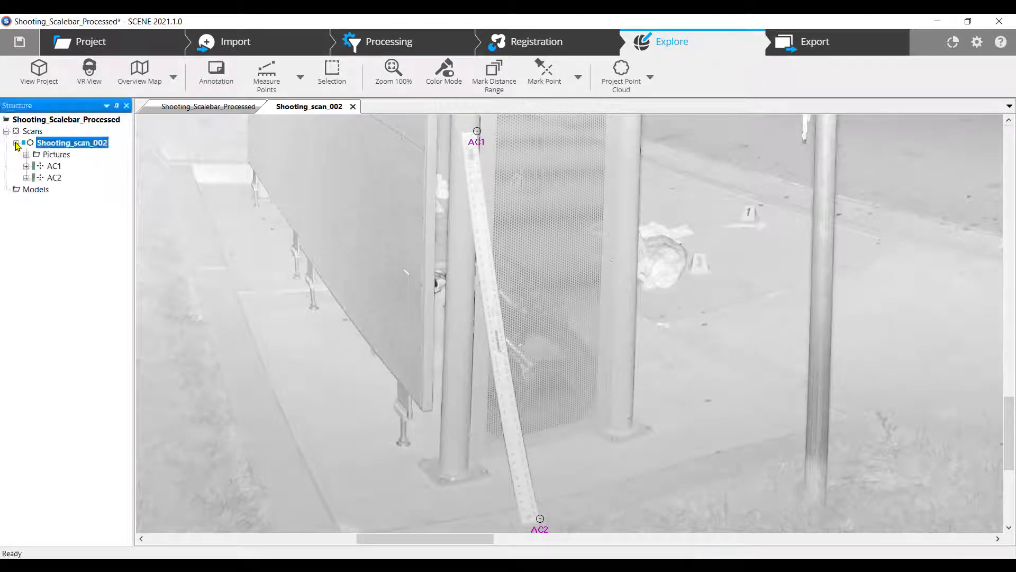
left_click(301, 77)
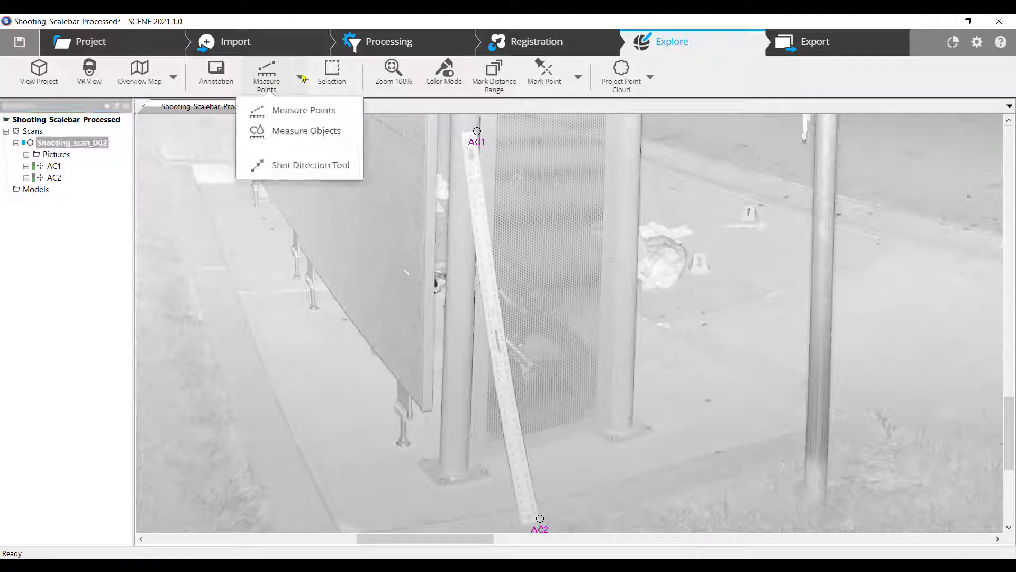
left_click(312, 131)
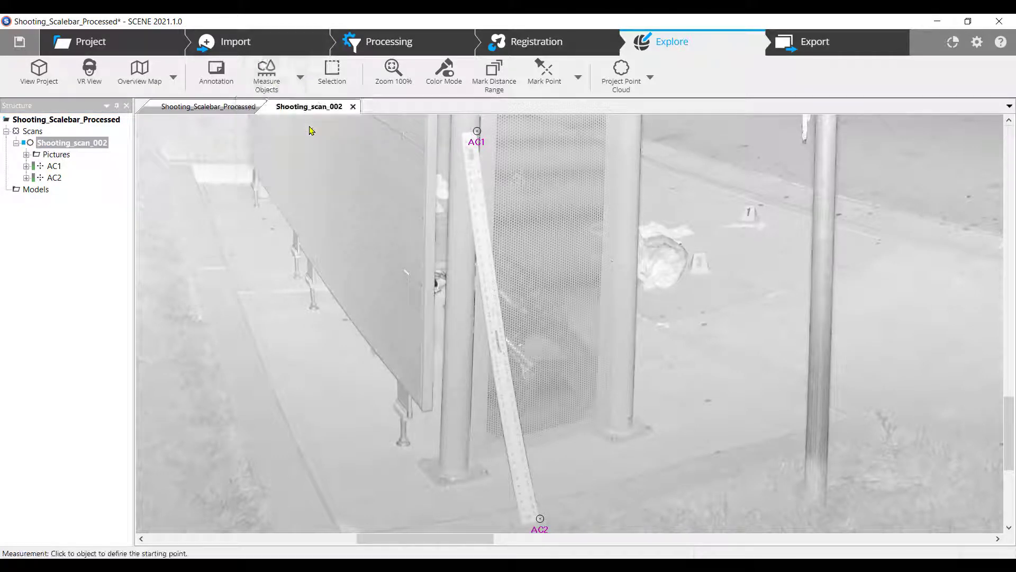
left_click(55, 167)
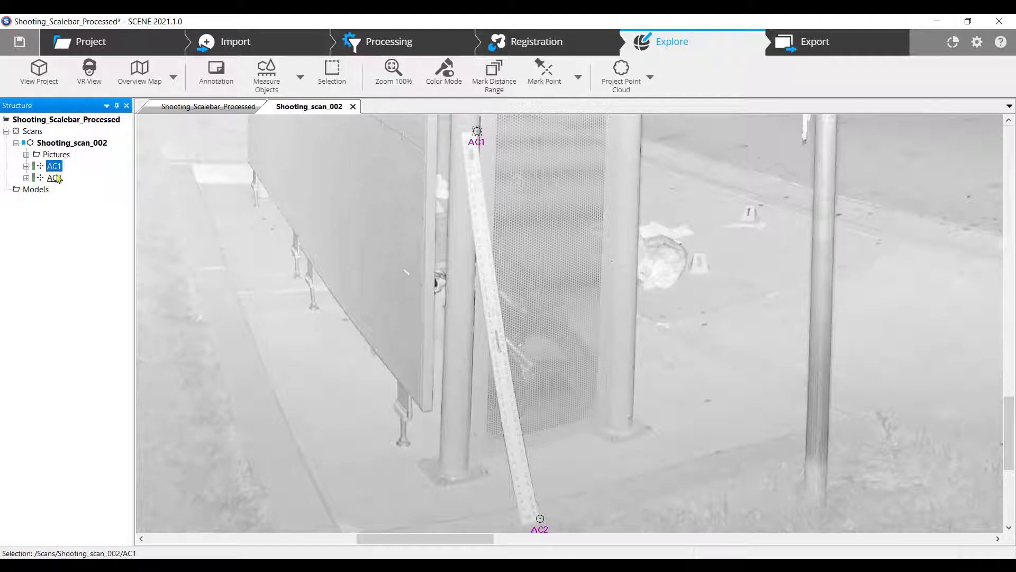
left_click(54, 178)
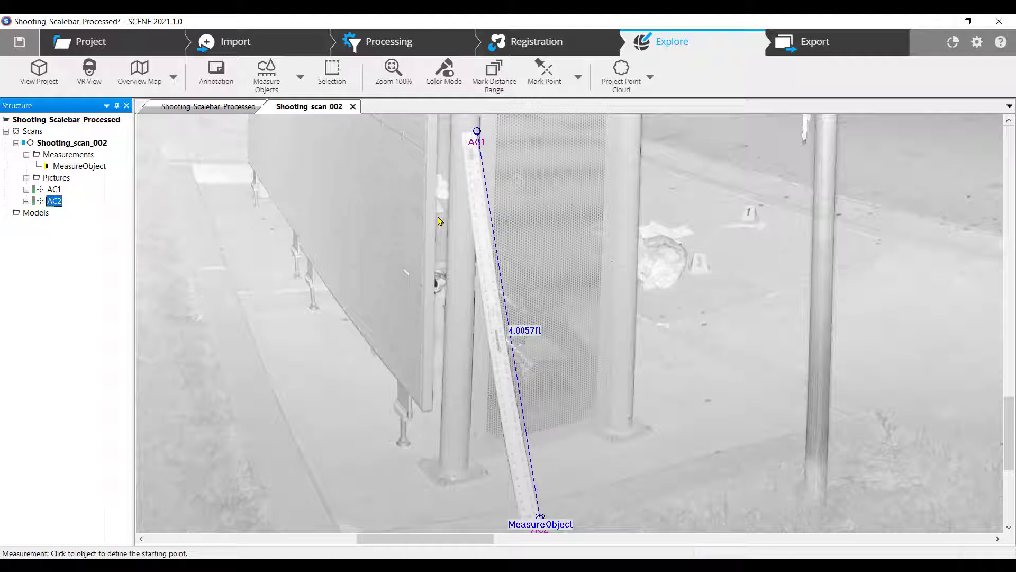
key("Escape")
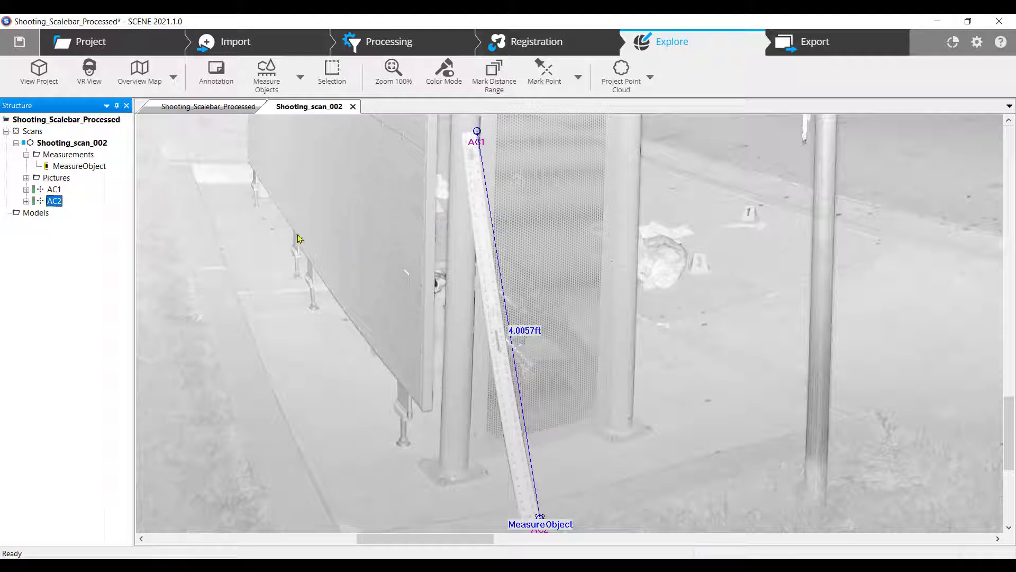
Rename the MeasureObject measurement in the Structure tree to 'Scalebar'
right_click(95, 165)
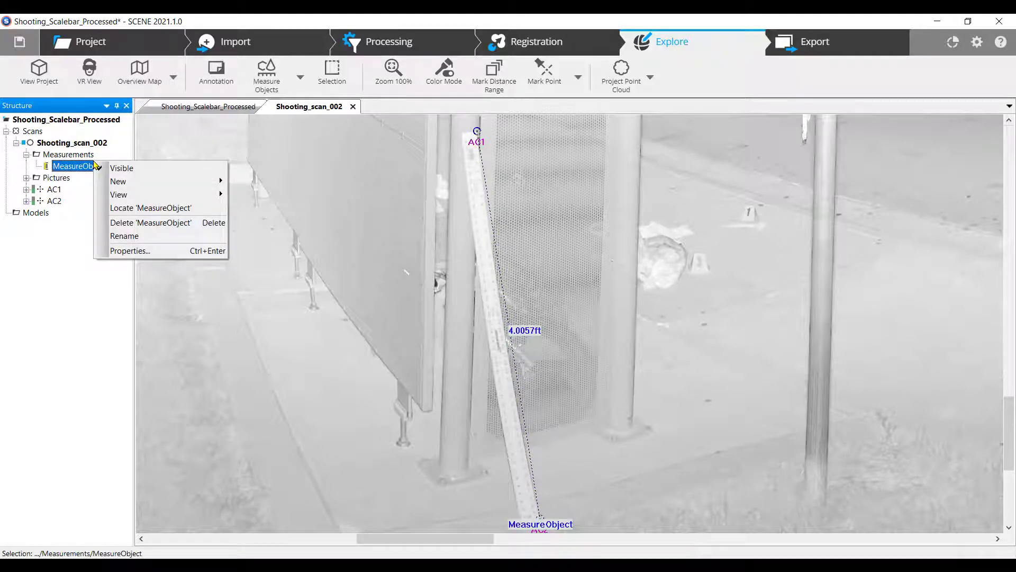
left_click(139, 237)
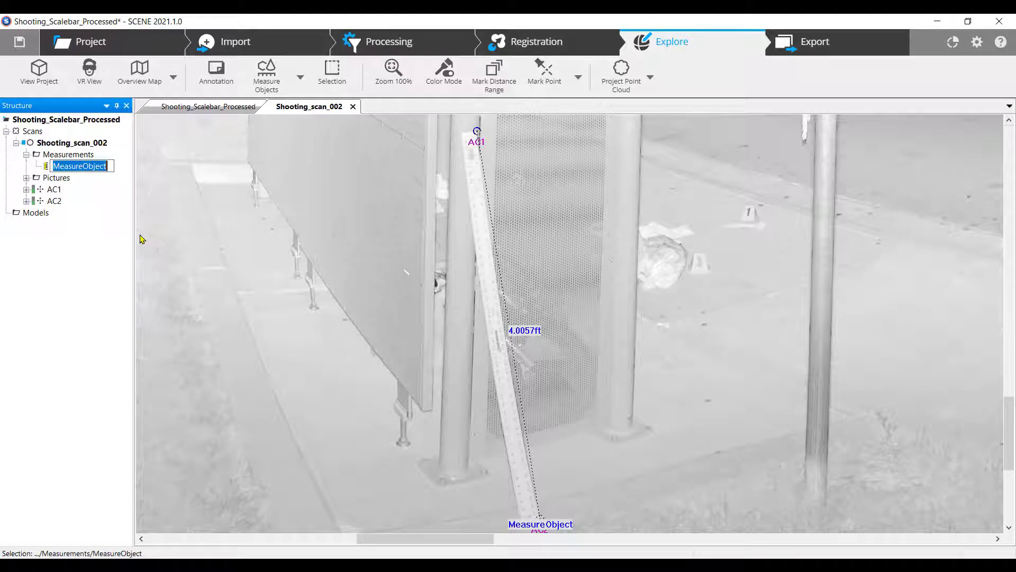
type("Scal")
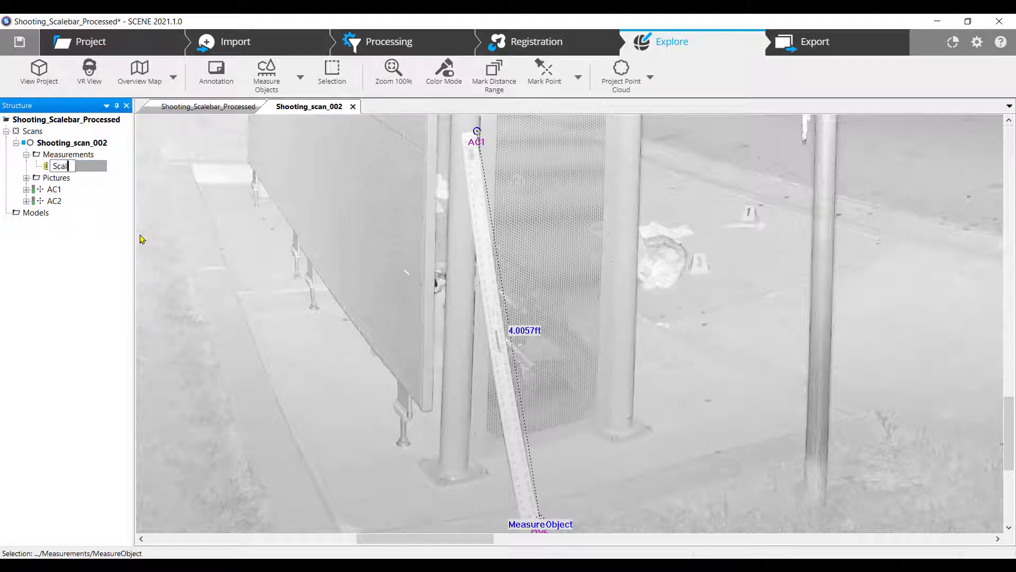
type("ebar")
key("Return")
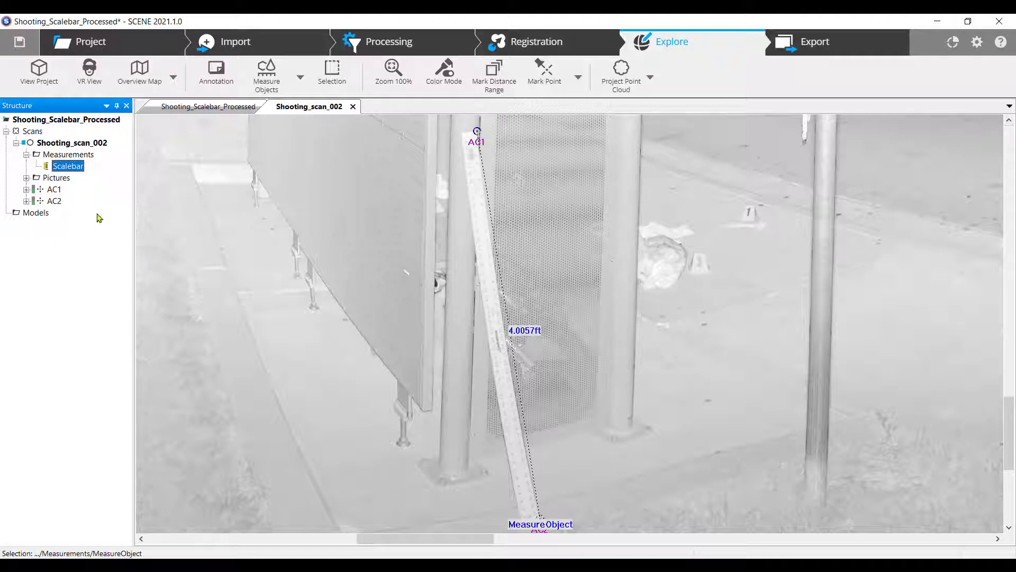
Open the Properties windows for points AC1 and AC2 side by side
right_click(55, 192)
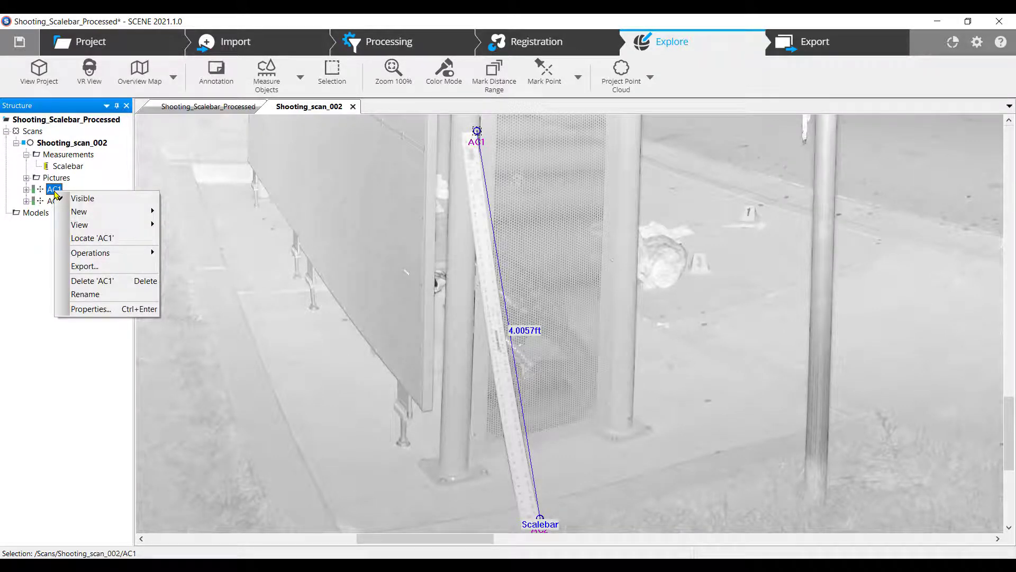
left_click(108, 312)
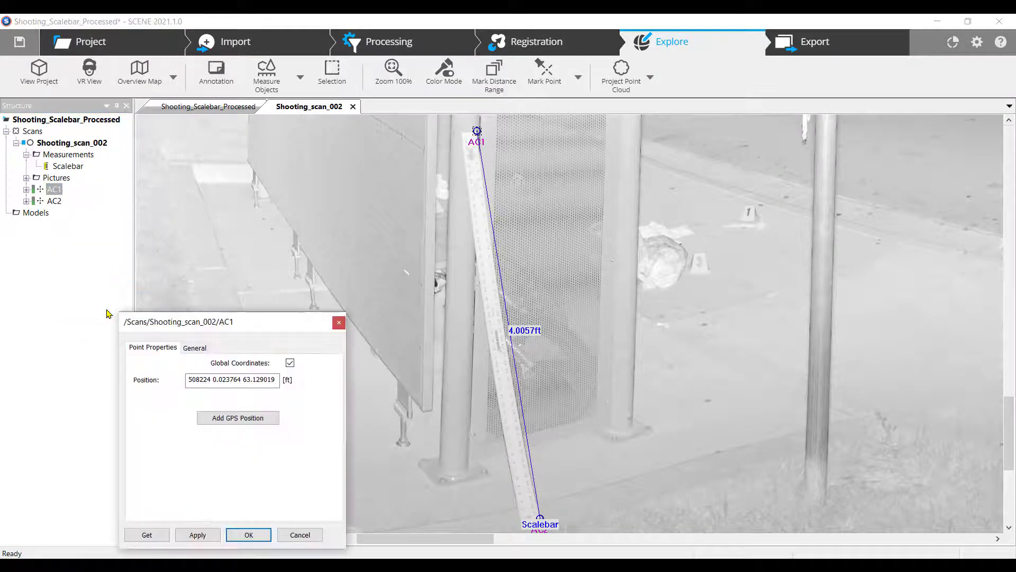
left_click_drag(172, 321, 186, 106)
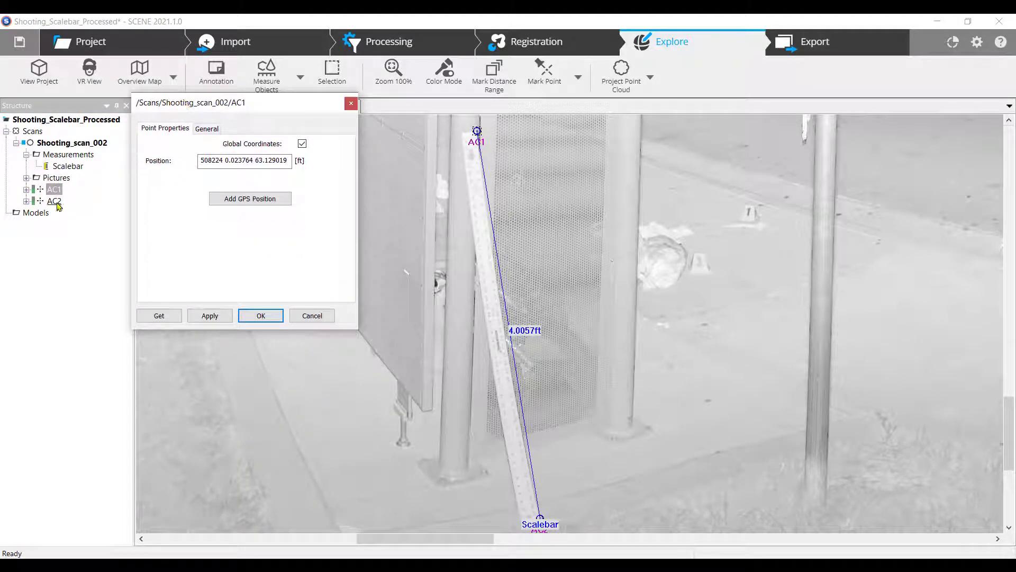
right_click(54, 202)
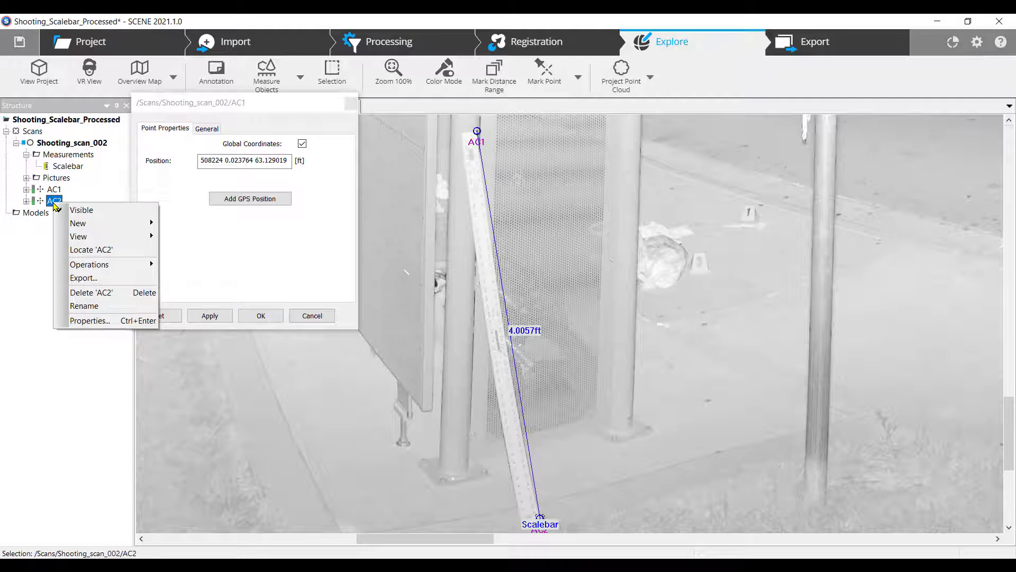
left_click(105, 322)
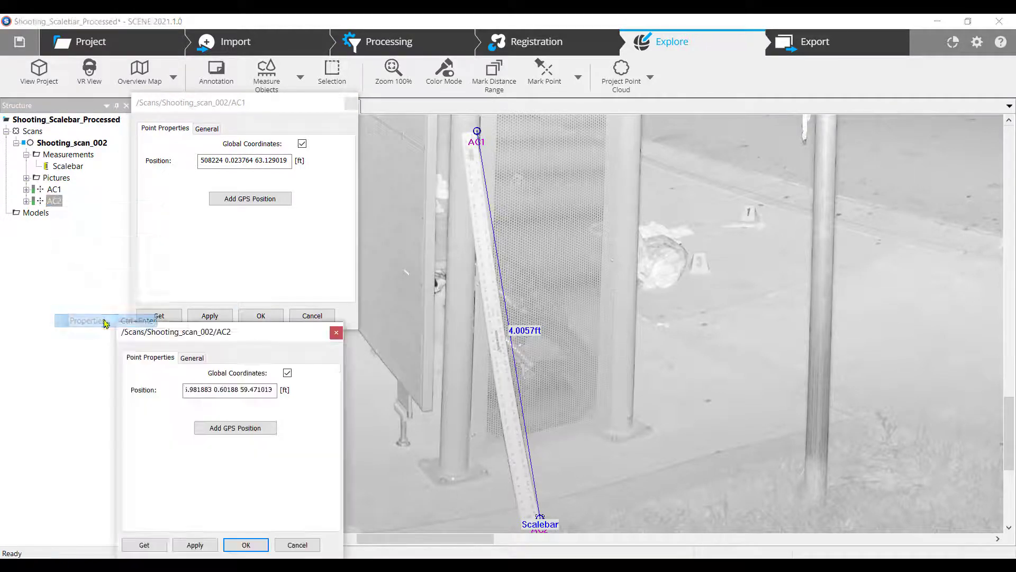
left_click_drag(191, 335, 207, 341)
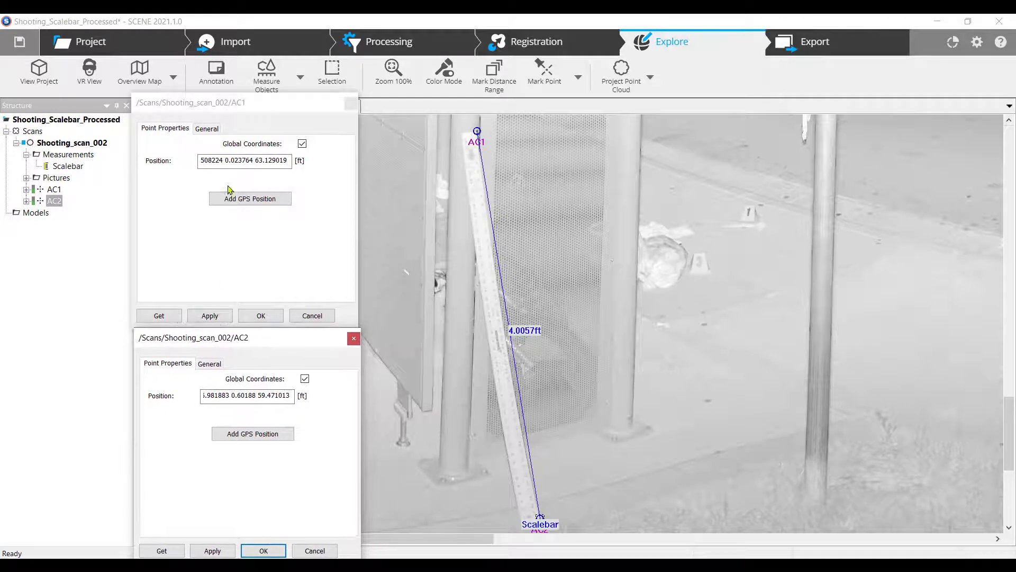
Scroll each Position field to its start to reveal AC1's and AC2's full coordinates
left_click(223, 162)
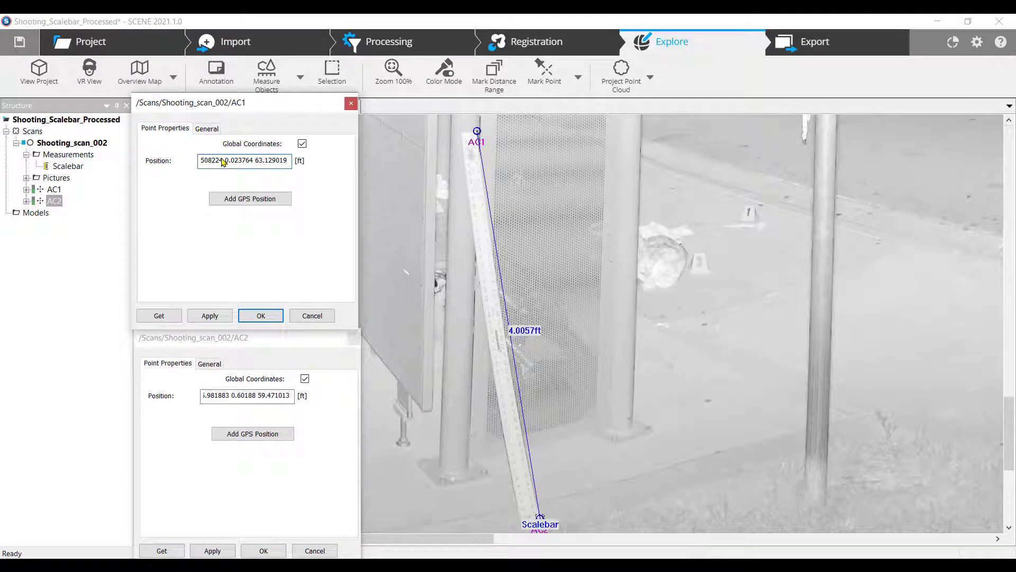
key("Home")
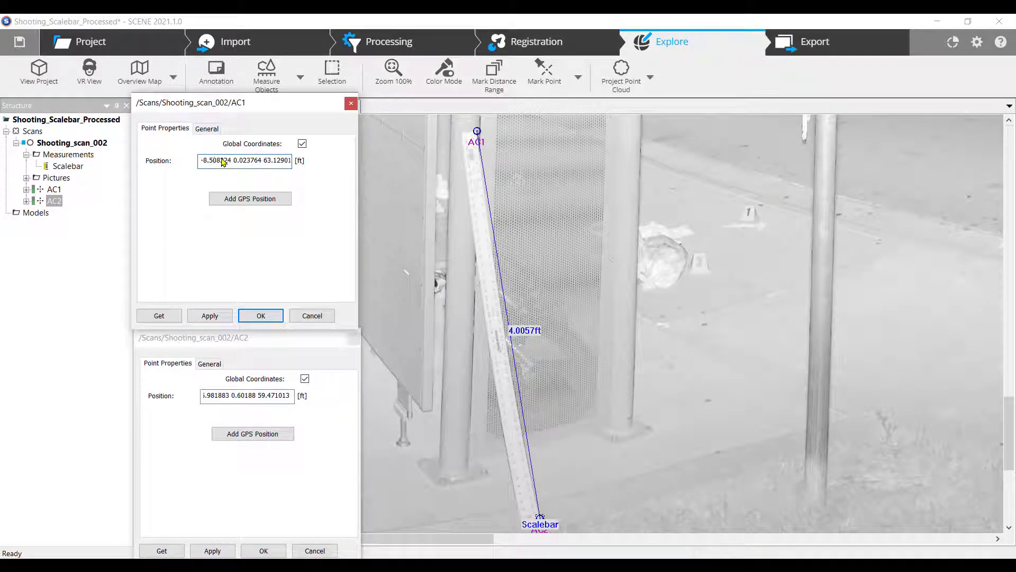
left_click(232, 397)
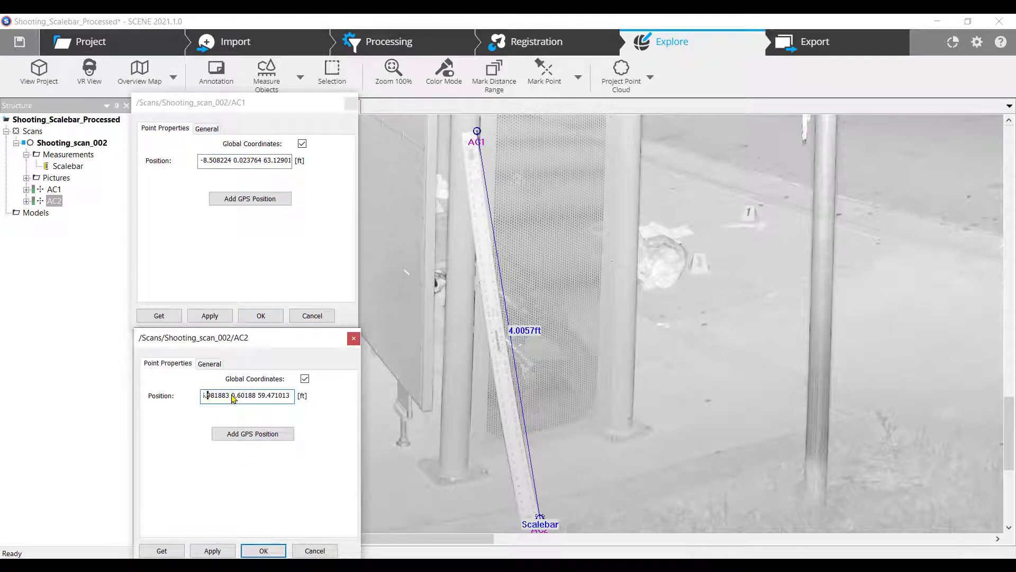
key("Home")
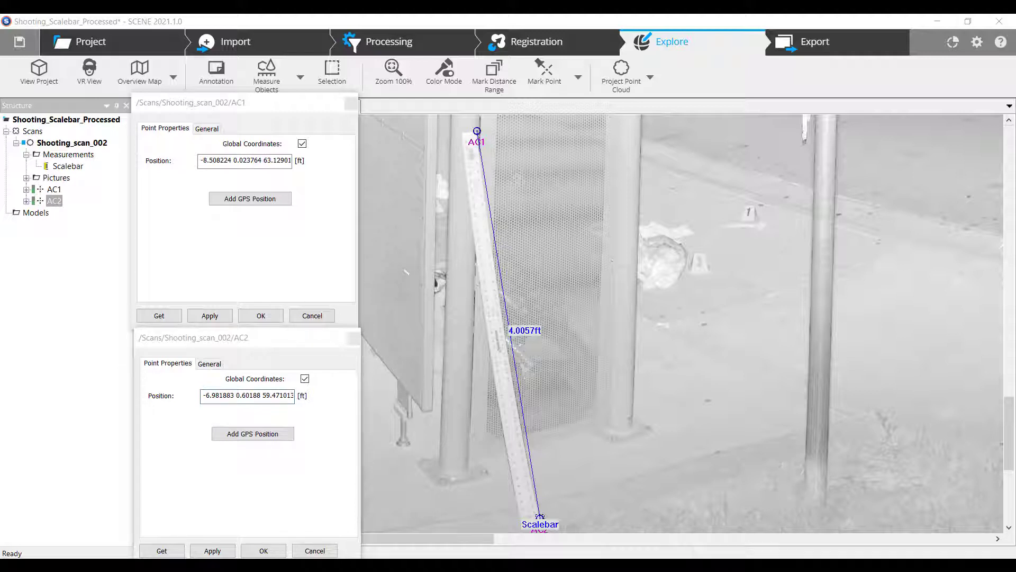
Go to scan-training.com's Accuracy Confirmation Calculator and snap Chrome to the right half
type("scan-training.com")
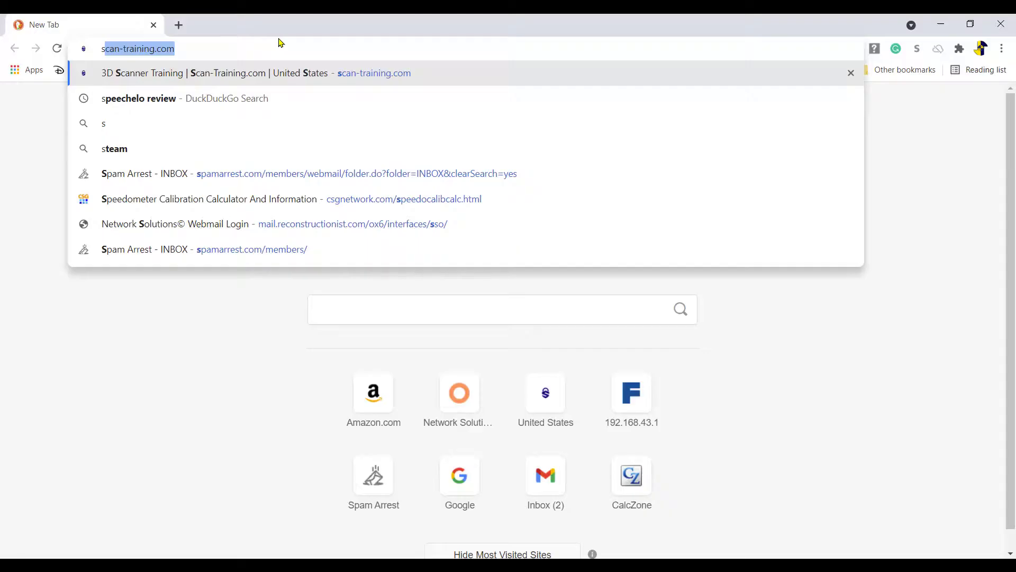
key("Return")
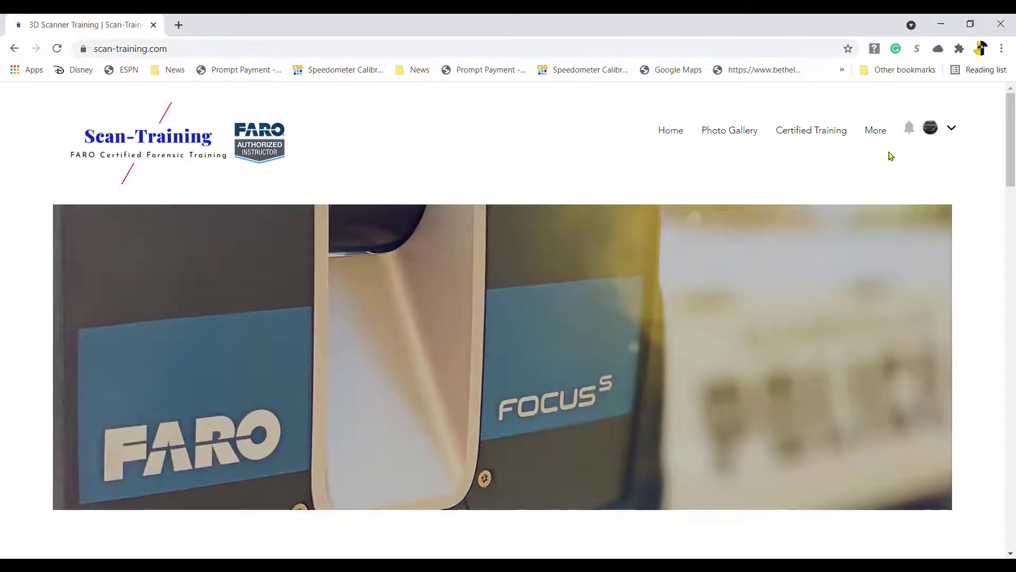
mouse_move(883, 136)
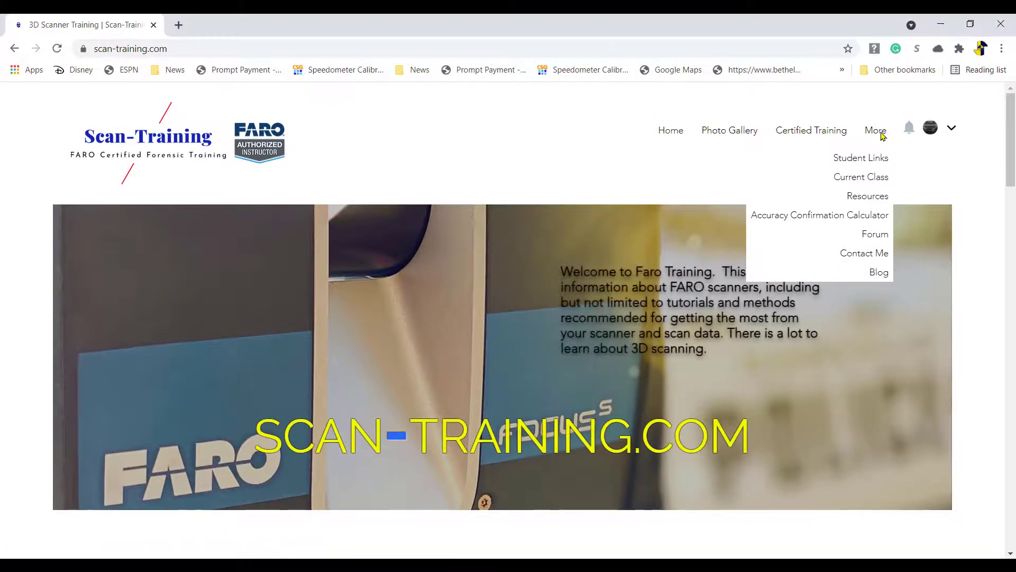
left_click(875, 220)
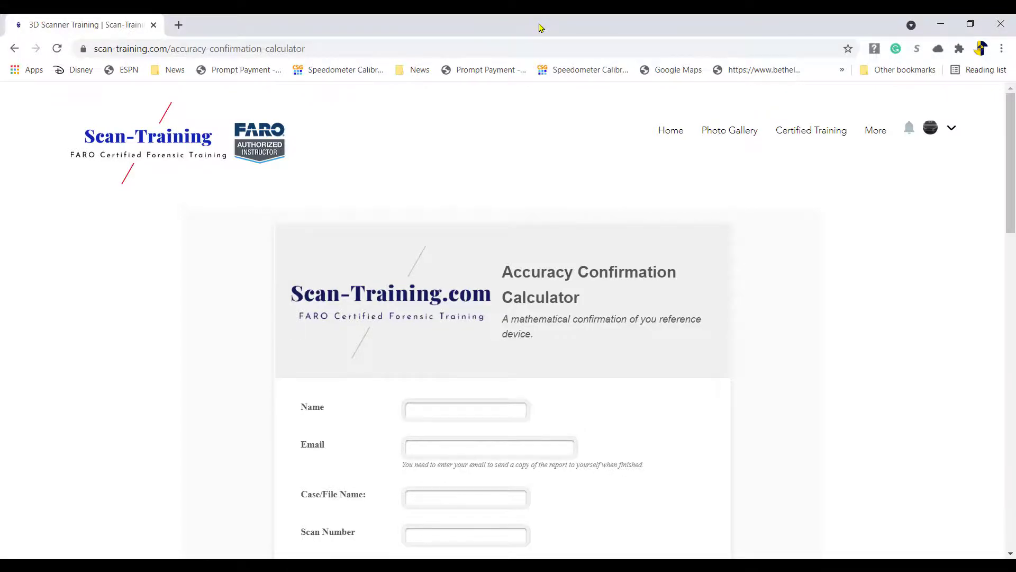
left_click_drag(539, 27, 1013, 74)
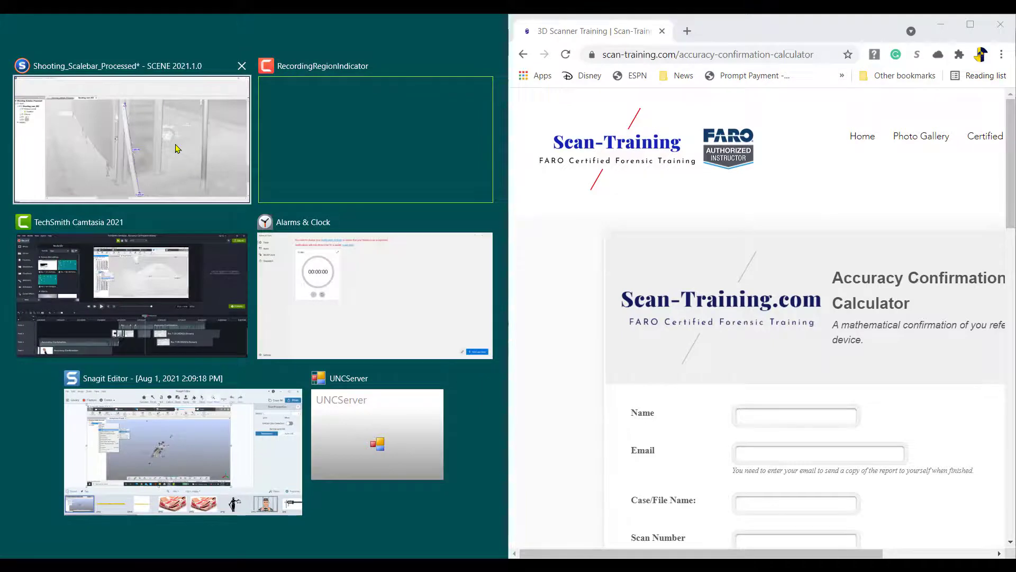
Snap SCENE to the left half and enter the user's name and e-mail in the form
left_click(177, 149)
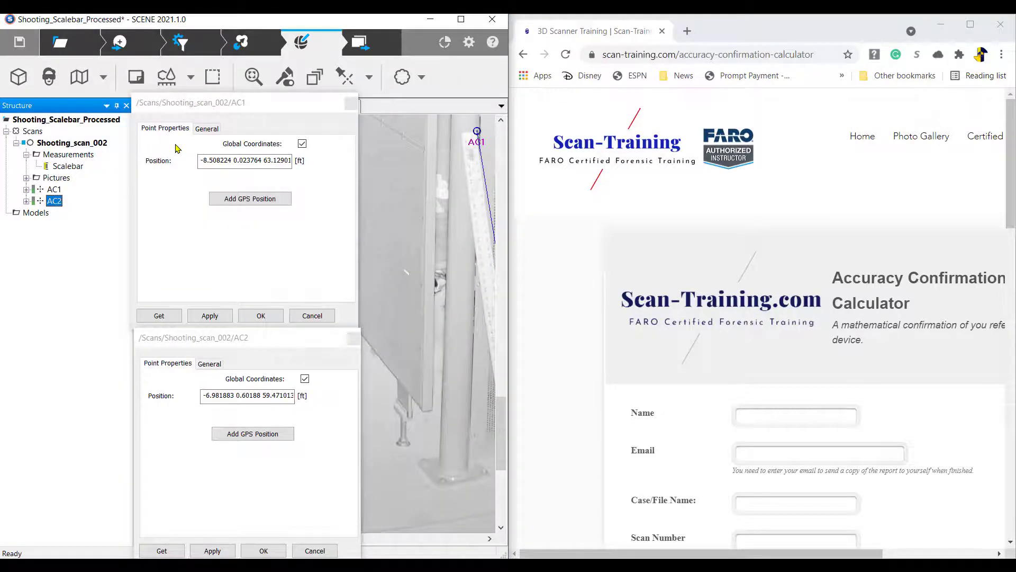
left_click(792, 416)
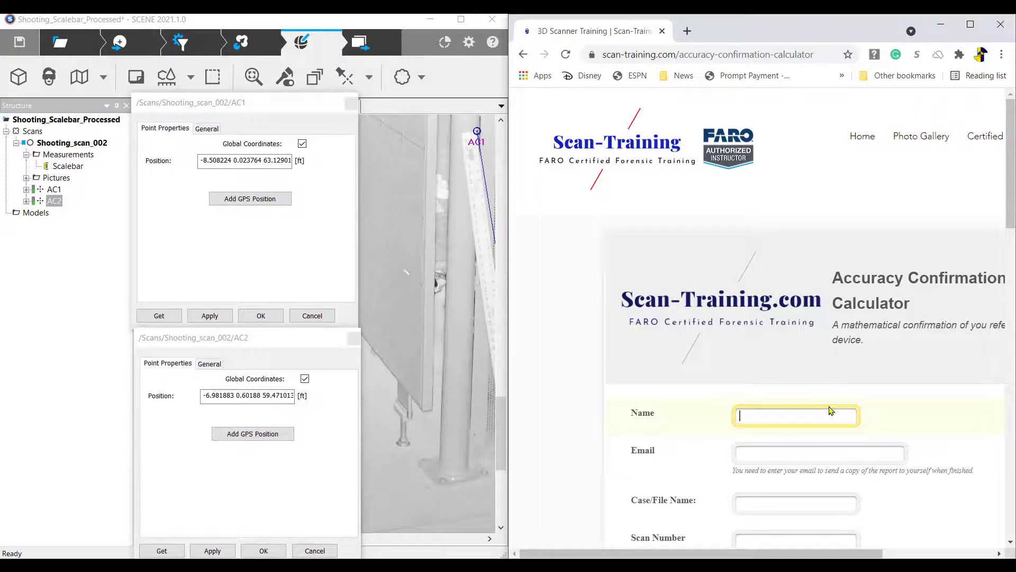
key("Tab")
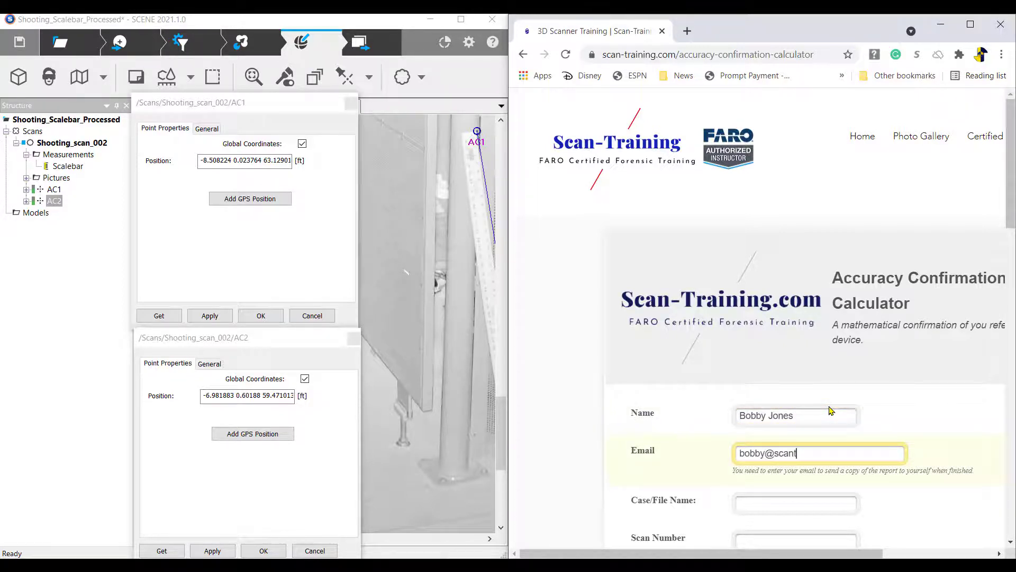
key("Tab")
Enter case name 'Shooting Scale Bar' and scan number 002, then select AC1's X value in SCENE
type("Sh")
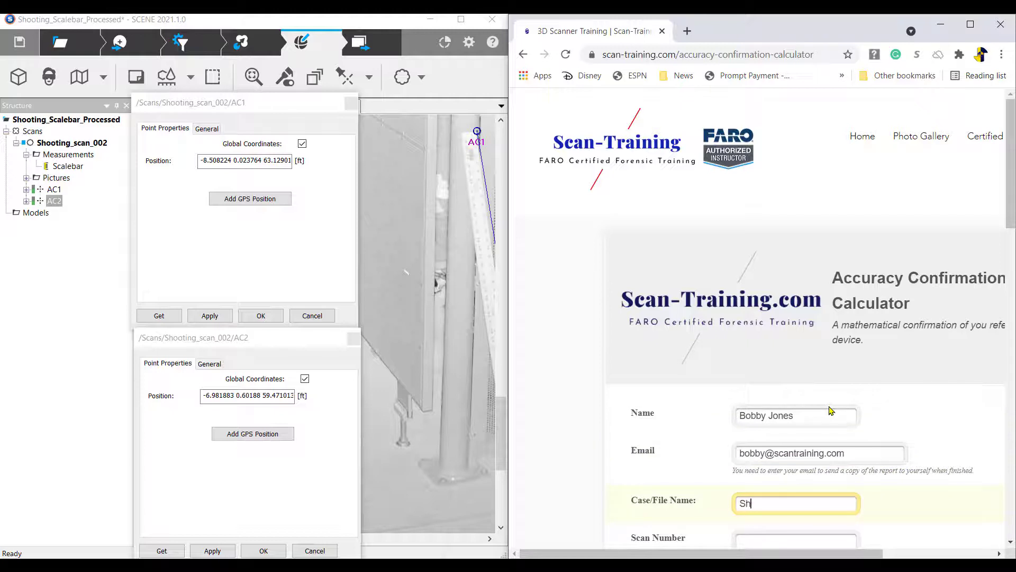
type("ooting Scale Bar")
key("Tab")
type("002")
key("Tab")
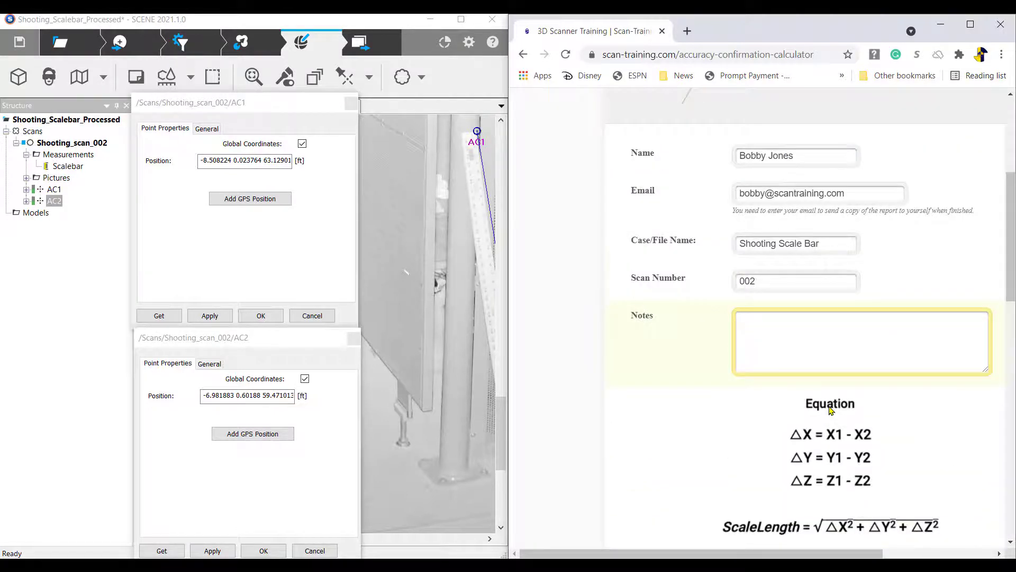
scroll(830, 410, "down", 5)
double_click(225, 160)
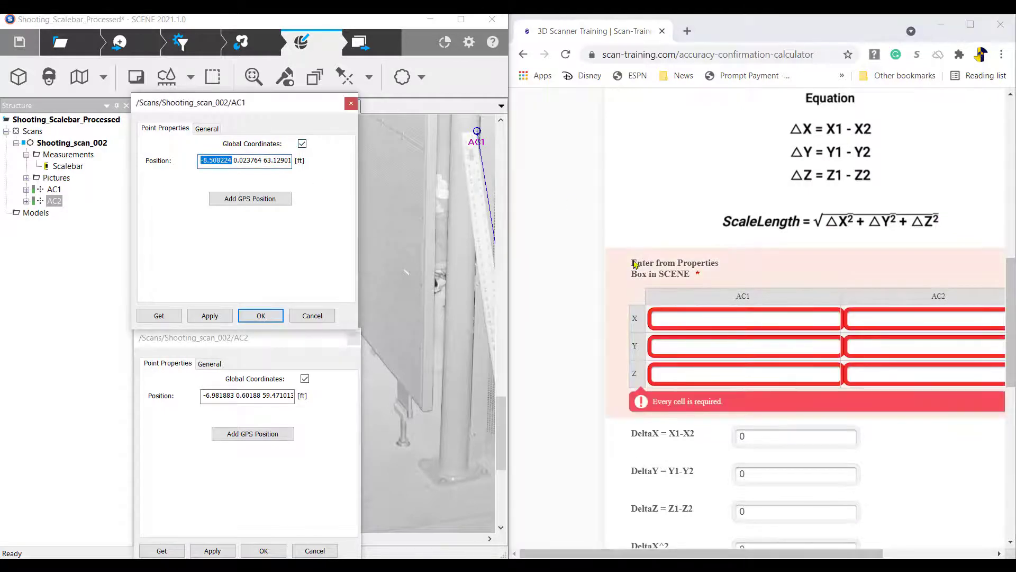
Copy AC1's coordinates into the calculator: X -8.508224, Y 0.023764, Z 63.129019
key("ctrl+c")
left_click(719, 319)
key("ctrl+v")
double_click(248, 164)
key("ctrl+c")
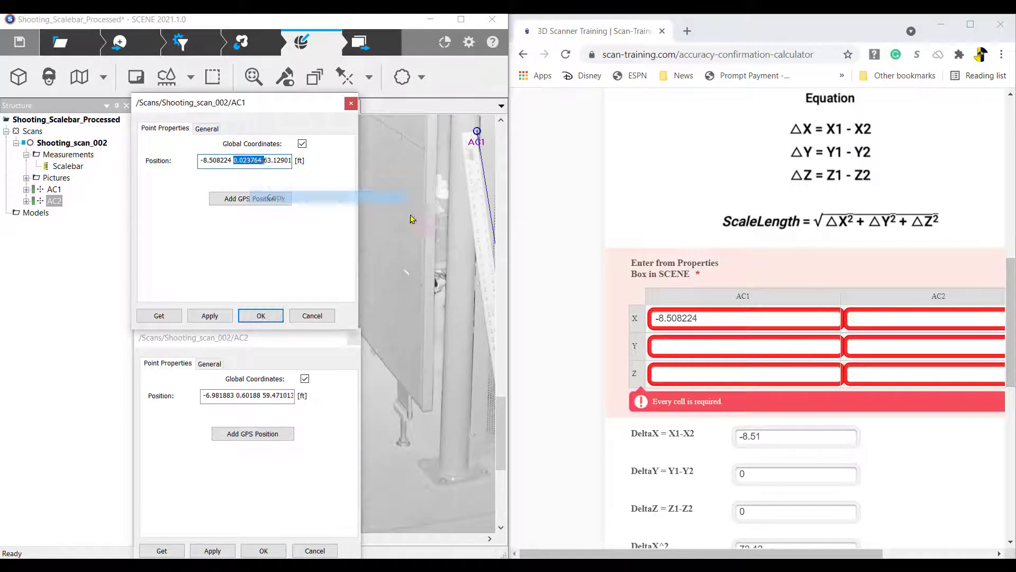
right_click(703, 348)
left_click(725, 428)
left_click(280, 164)
double_click(281, 164)
right_click(281, 164)
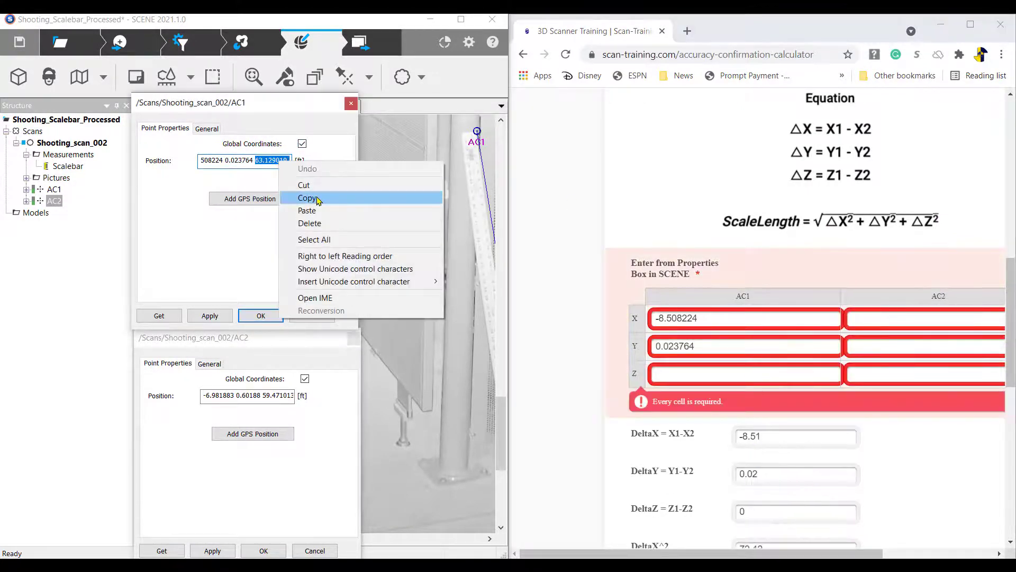
left_click(316, 201)
left_click(696, 374)
right_click(696, 373)
left_click(718, 453)
left_click(230, 395)
Copy AC2's coordinates: X -6.981883, Y 0.60188, Z 59.471013, giving Scale Length 4.01
left_click_drag(231, 398, 187, 398)
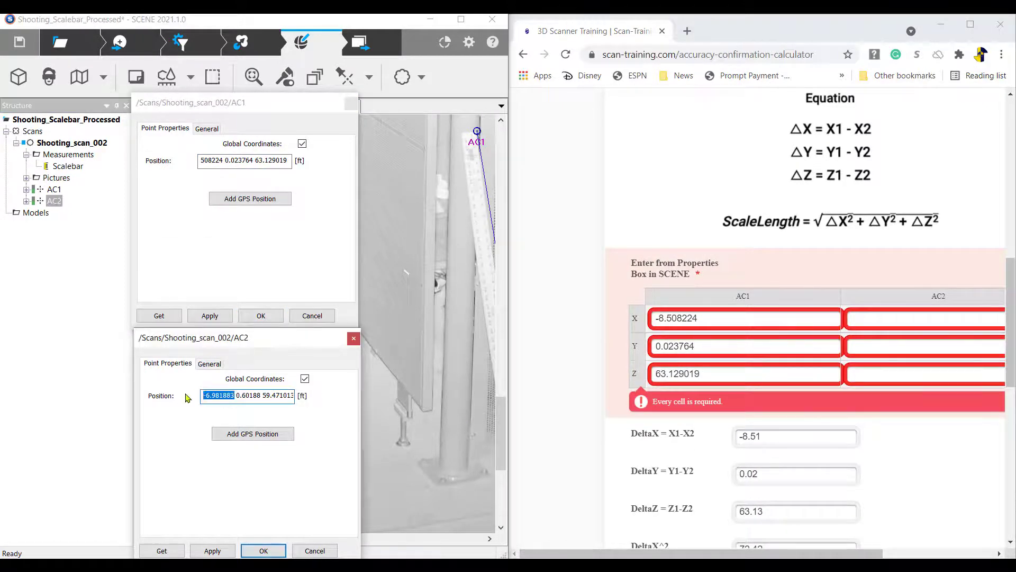
key("ctrl+c")
left_click(900, 318)
key("ctrl+v")
double_click(250, 396)
key("ctrl+c")
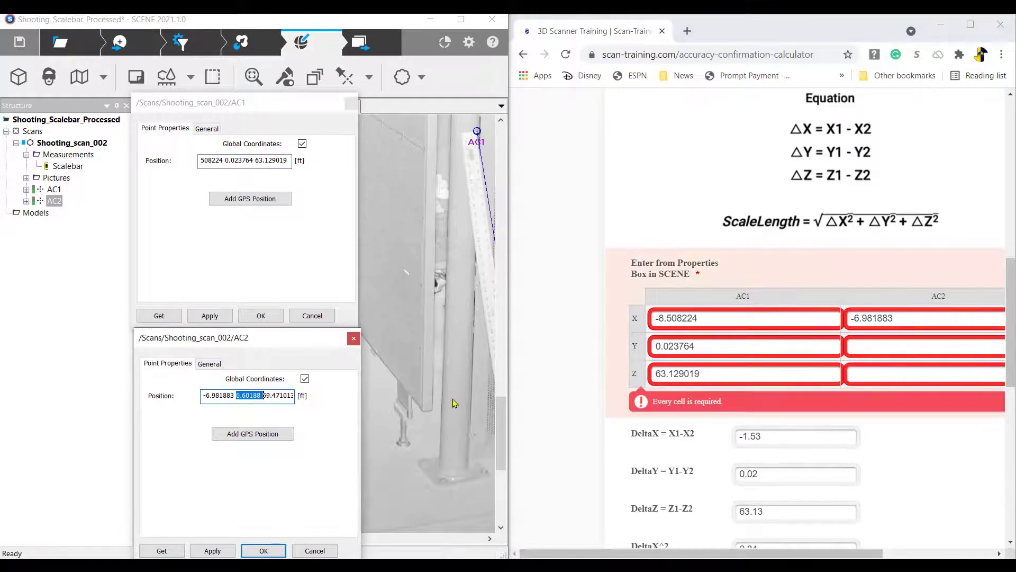
left_click(902, 349)
key("ctrl+v")
double_click(287, 397)
key("ctrl+c")
left_click(883, 375)
key("ctrl+v")
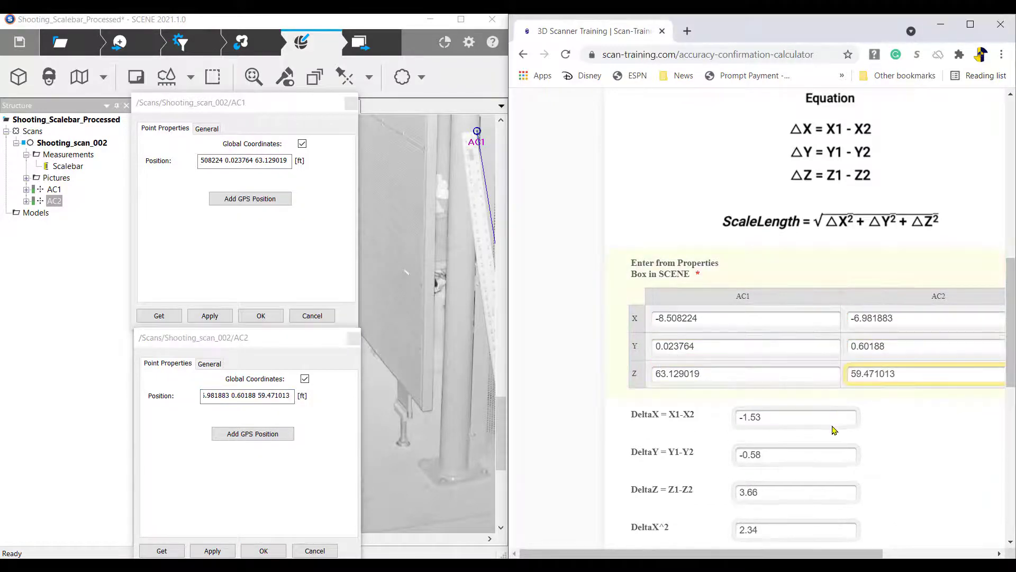
scroll(832, 426, "down", 1)
scroll(833, 430, "down", 3)
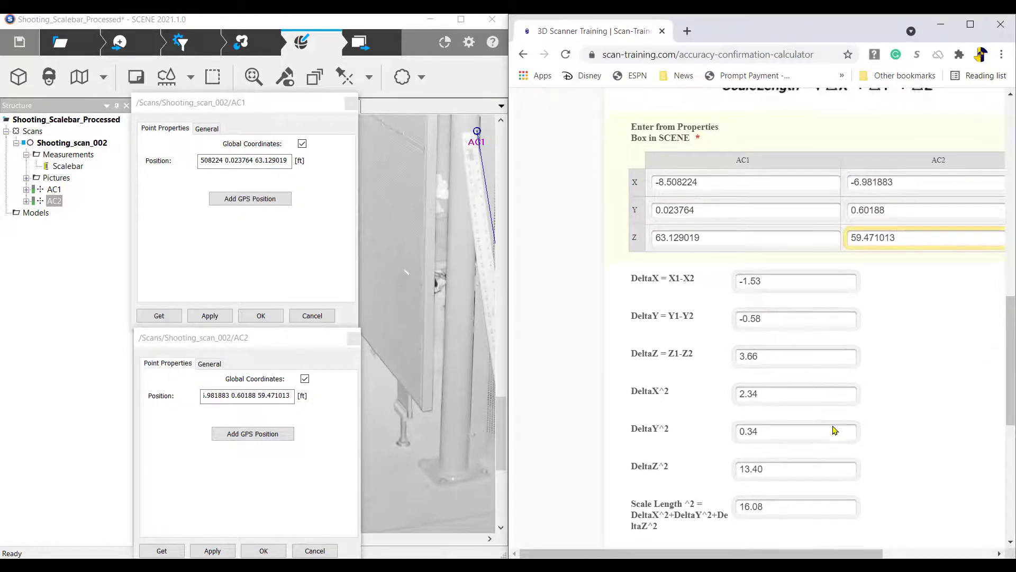
scroll(833, 430, "down", 1)
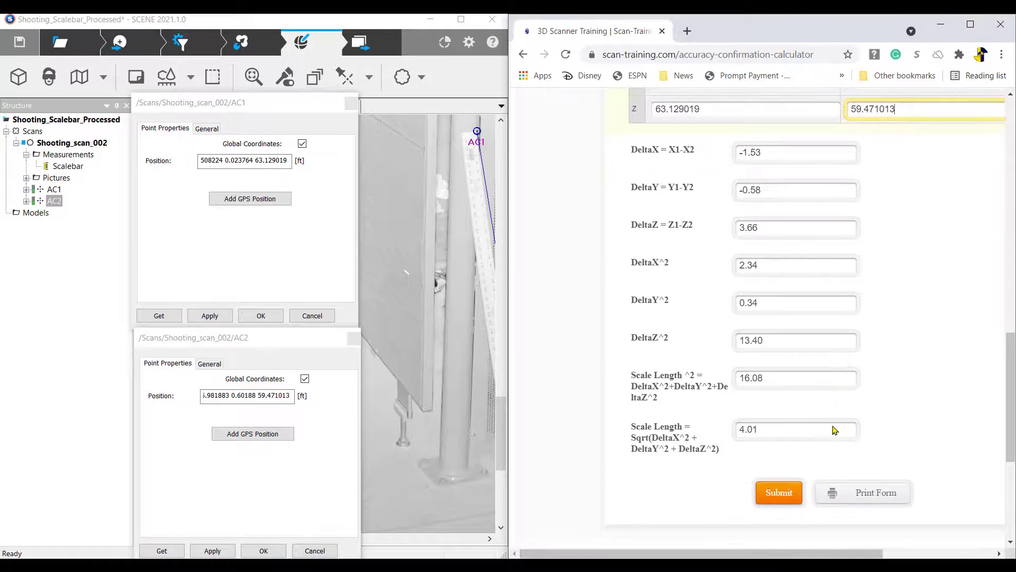
Check Scalebar's Overall distance of 4.0057 ft in its properties, then open the calculator's print preview
right_click(75, 166)
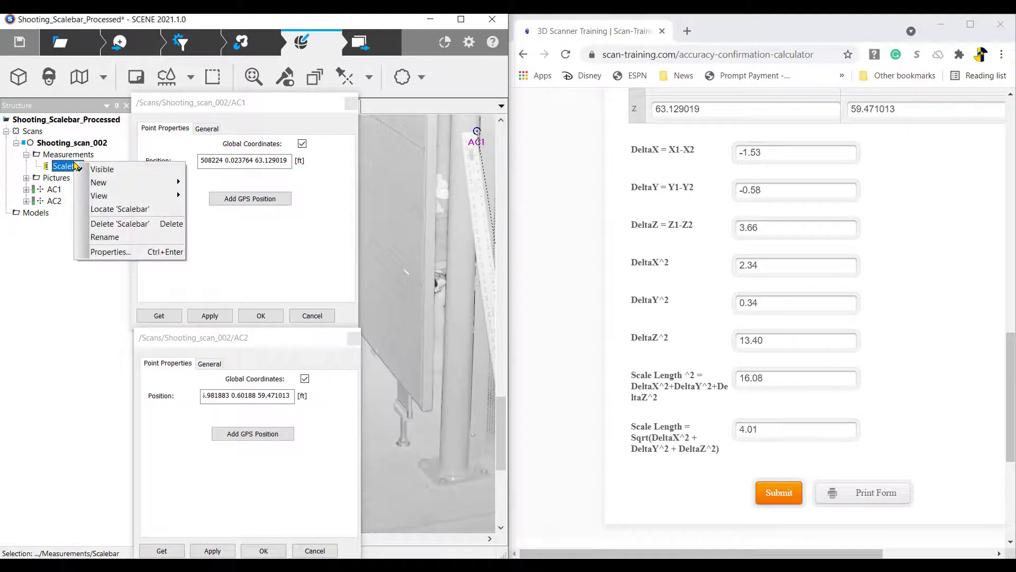
left_click(109, 252)
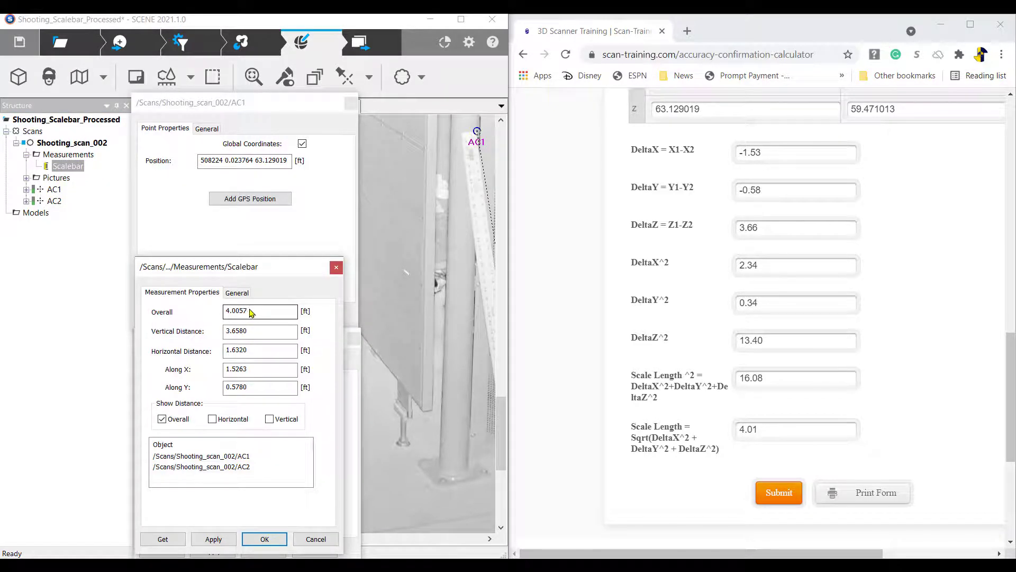
left_click_drag(251, 313, 203, 316)
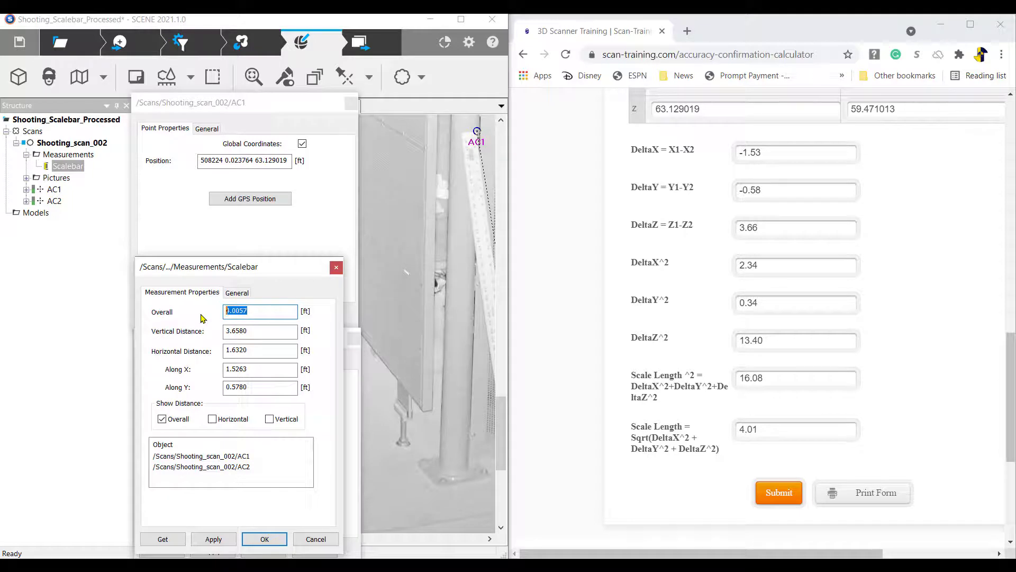
left_click(766, 435)
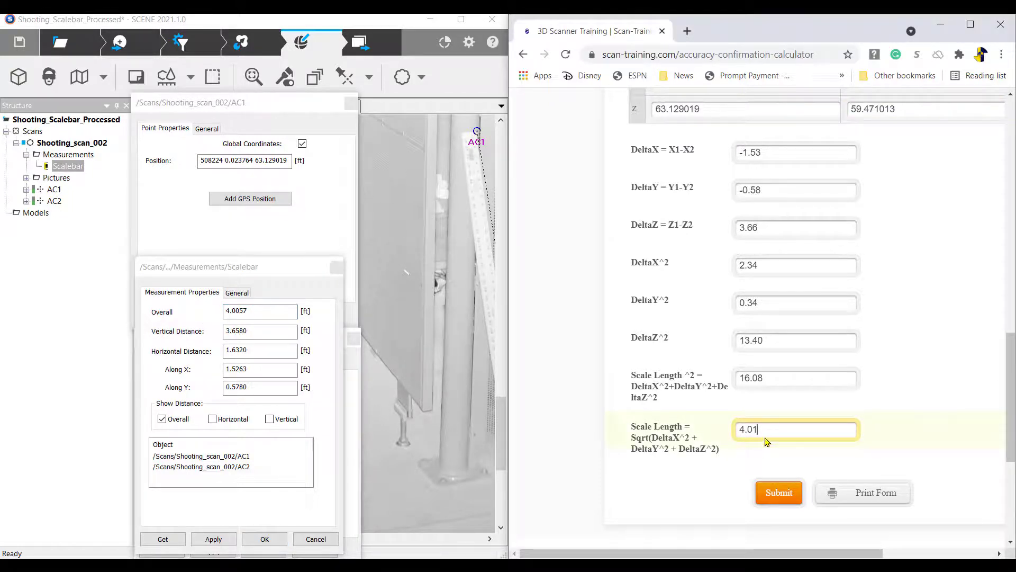
left_click(874, 495)
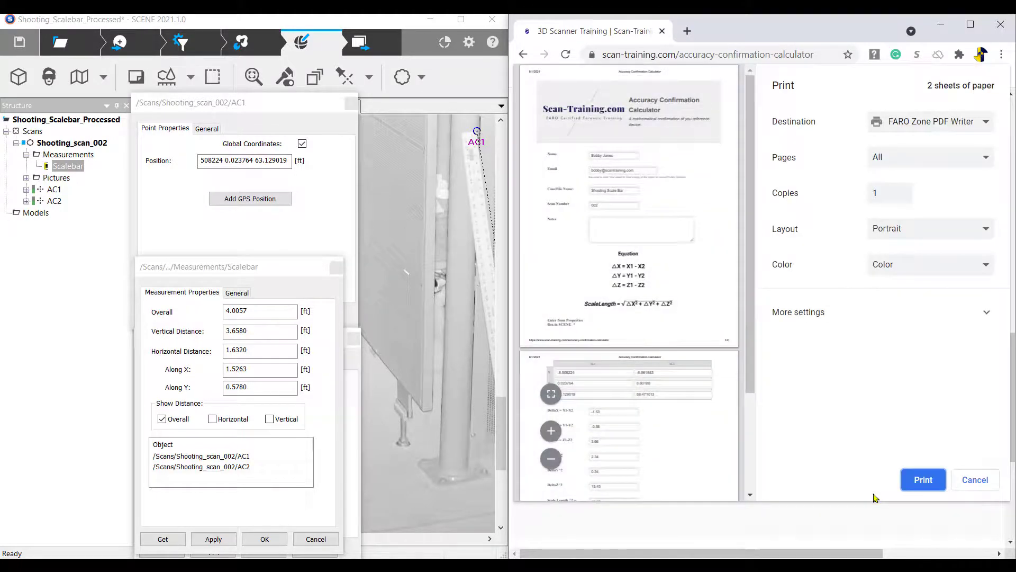
Scroll through both print-preview pages, minimize Chrome, and maximize the SCENE window
scroll(671, 319, "down", 3)
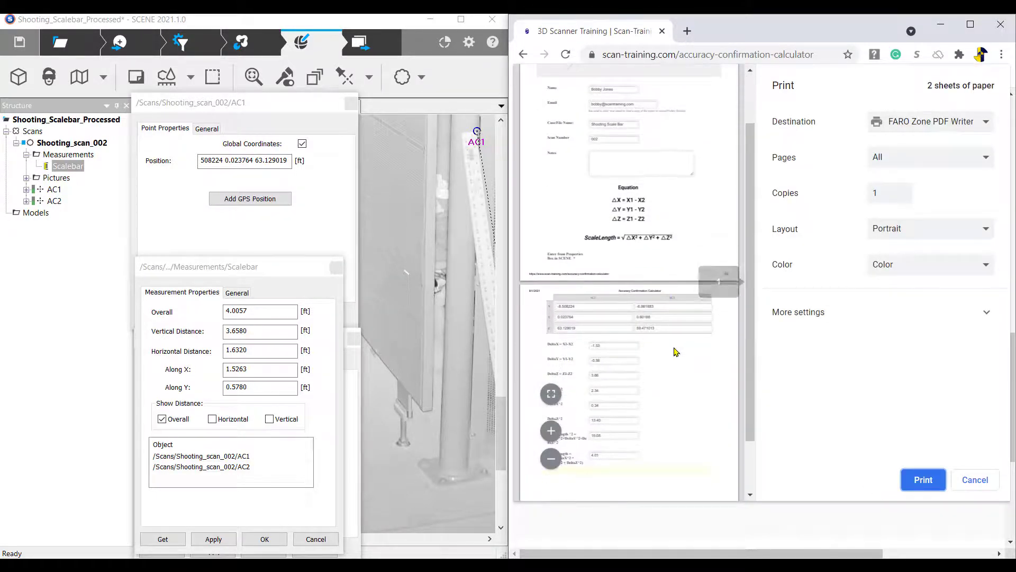
scroll(674, 354, "up", 3)
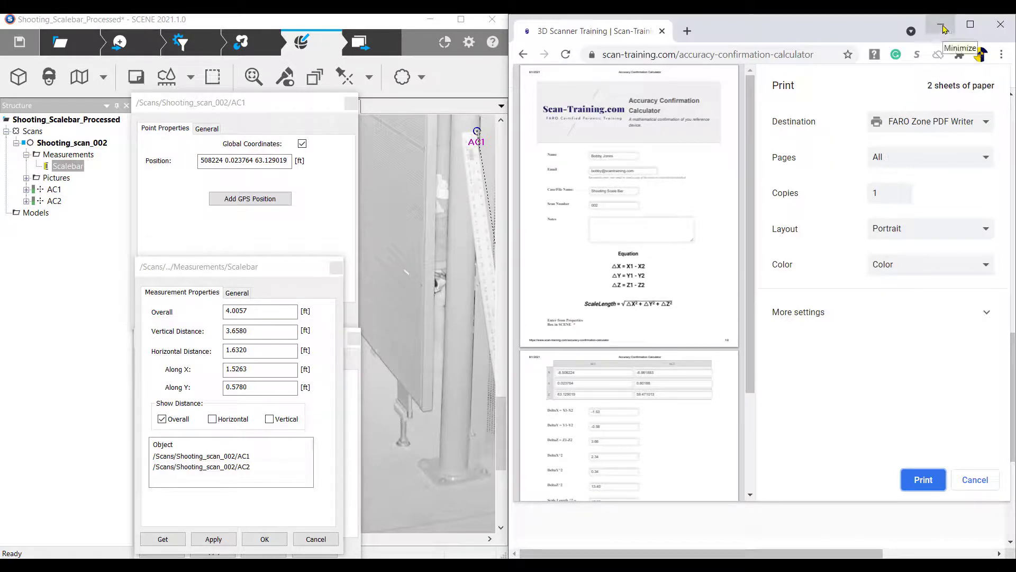
left_click(943, 28)
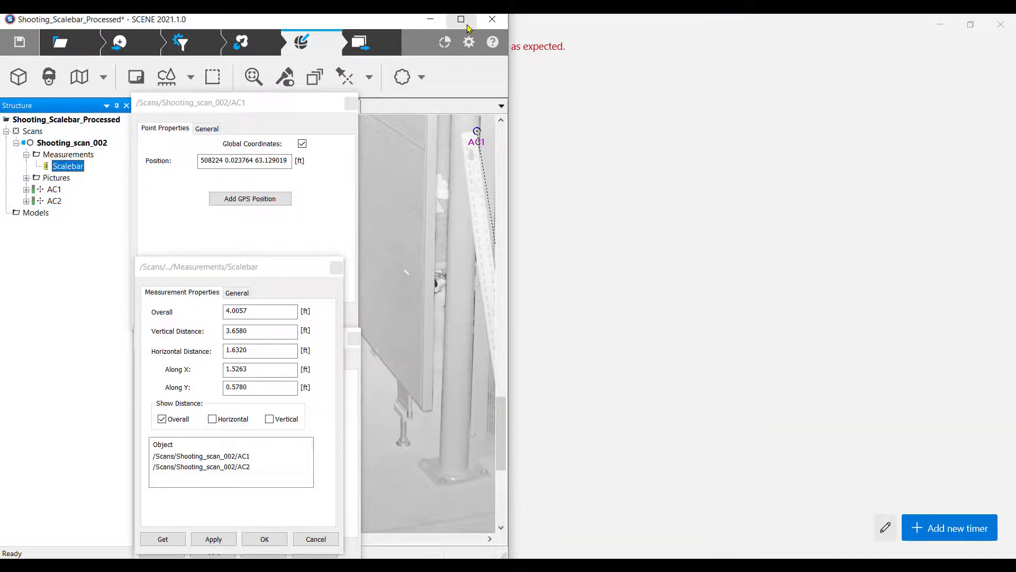
left_click(461, 19)
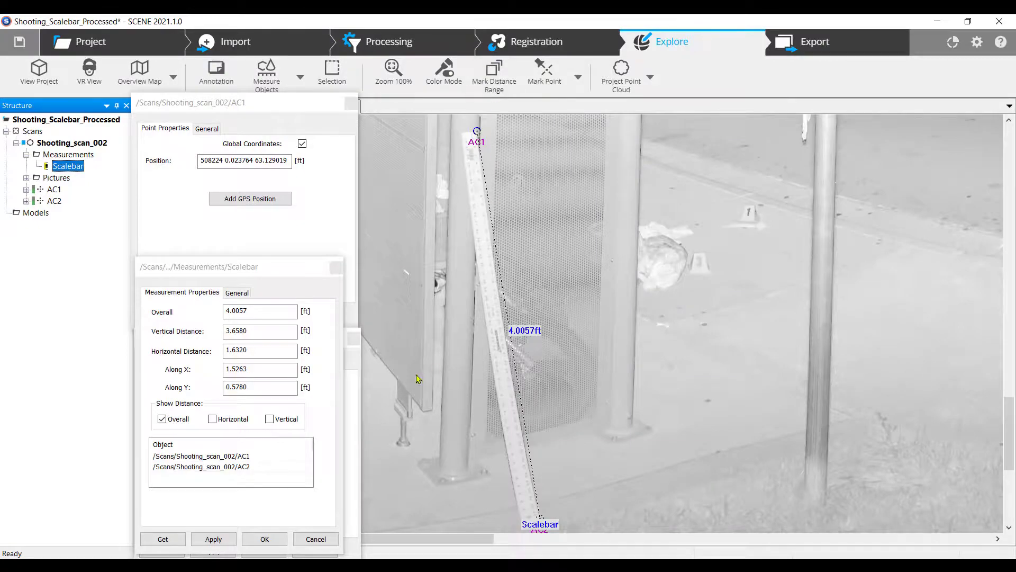